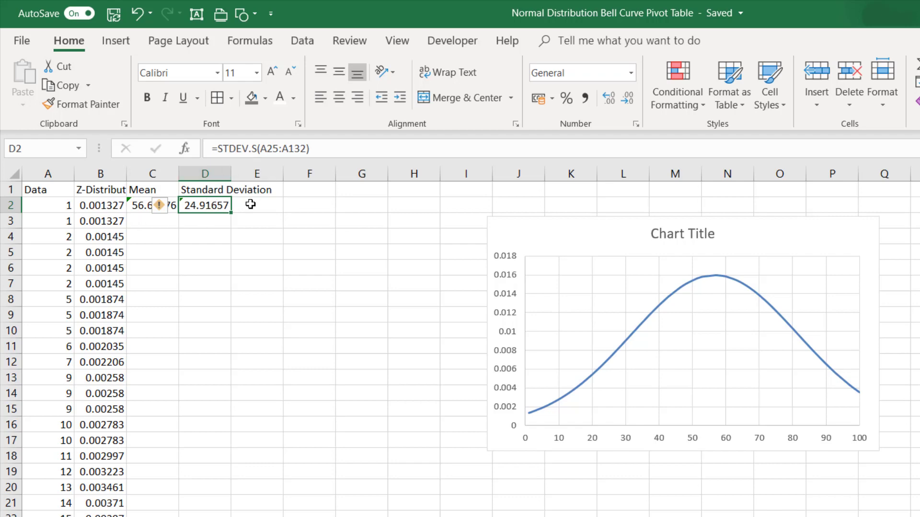
Review the source data and the formulas behind the Z-distribution, mean and standard deviation cells
left_click(236, 239)
left_click(203, 205)
left_click_drag(46, 206, 54, 394)
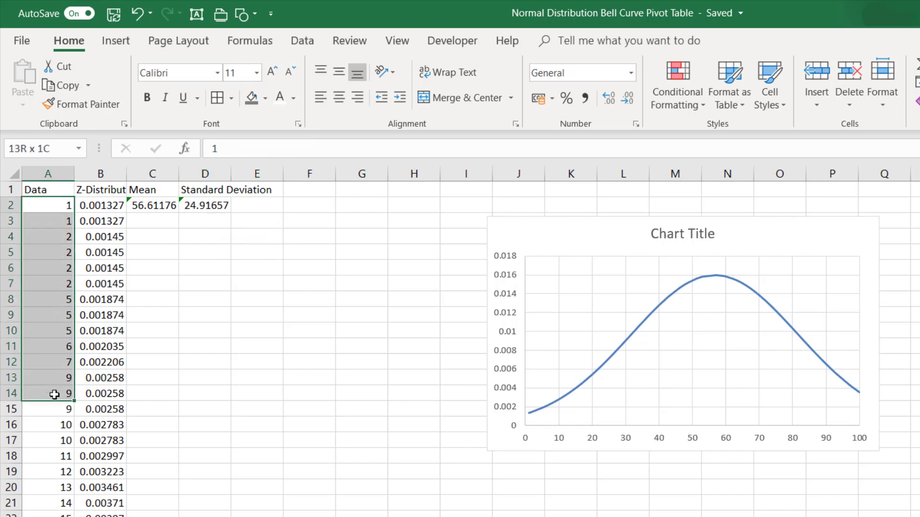
left_click(102, 205)
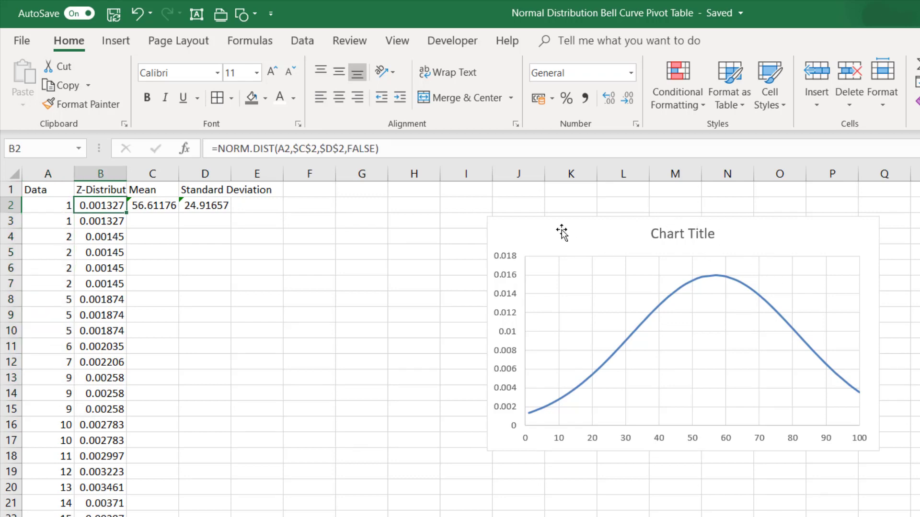
left_click_drag(560, 232, 465, 221)
left_click(163, 205)
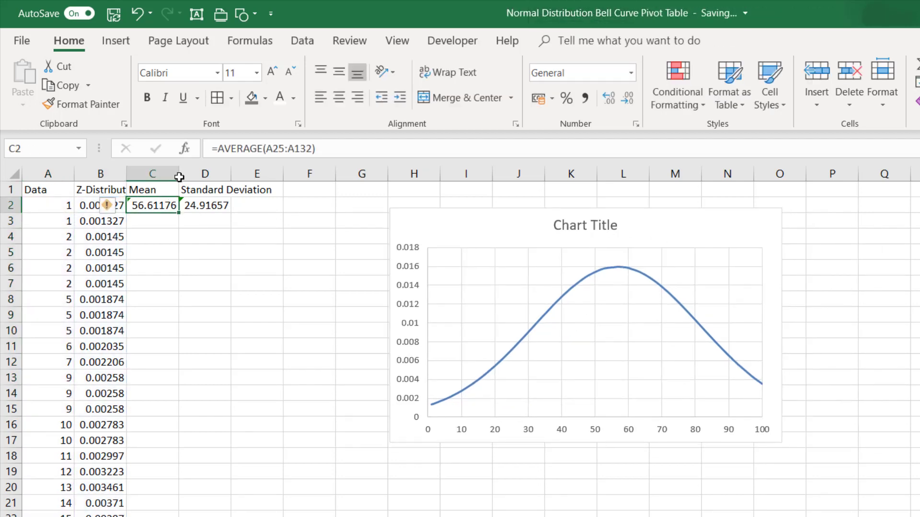
left_click(85, 205)
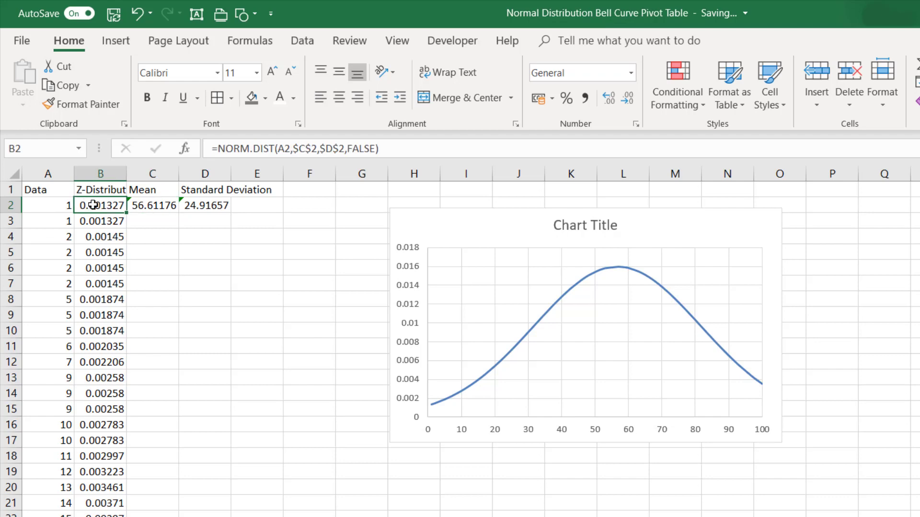
key("ctrl+shift+Down")
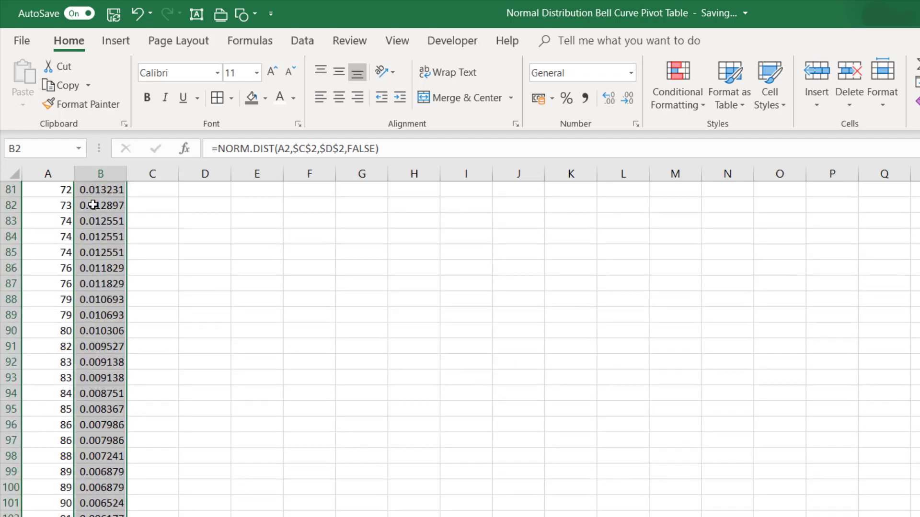
key("Delete")
key("ctrl+Home")
left_click(93, 205)
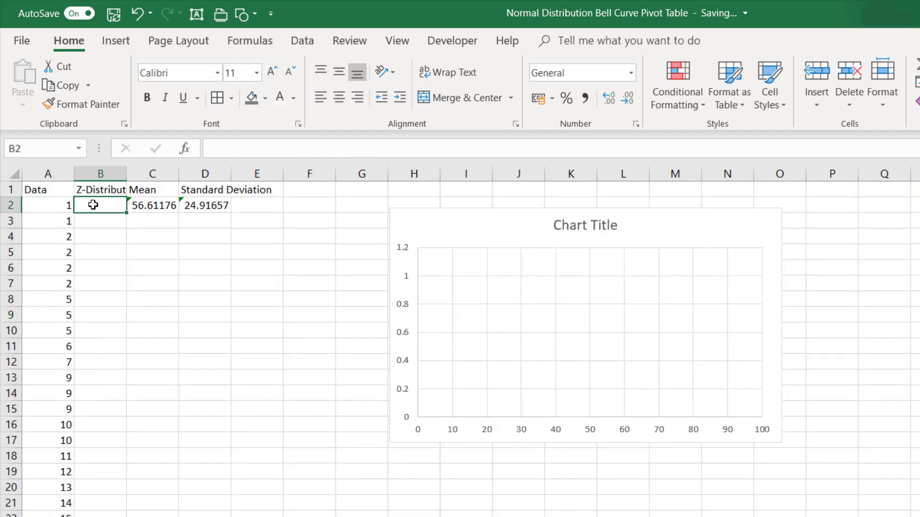
type("=n")
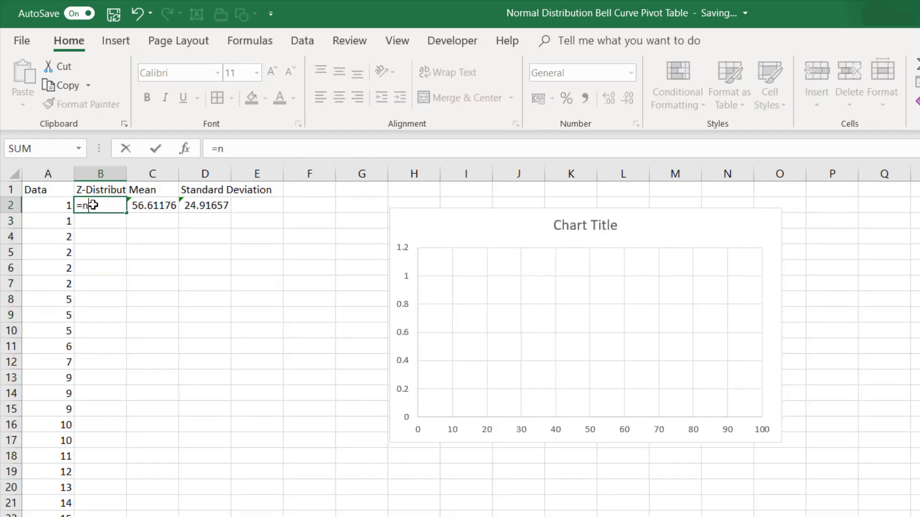
type("or")
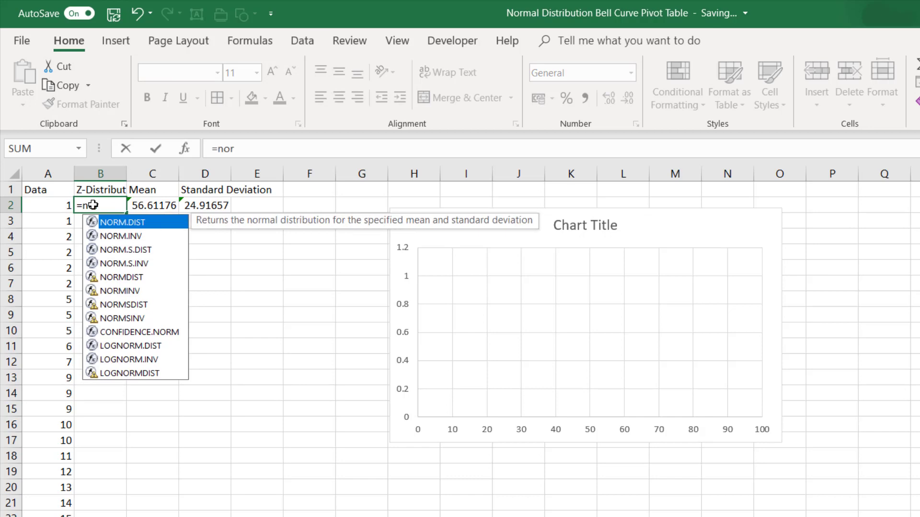
key("Down")
key("Down")
key("Tab")
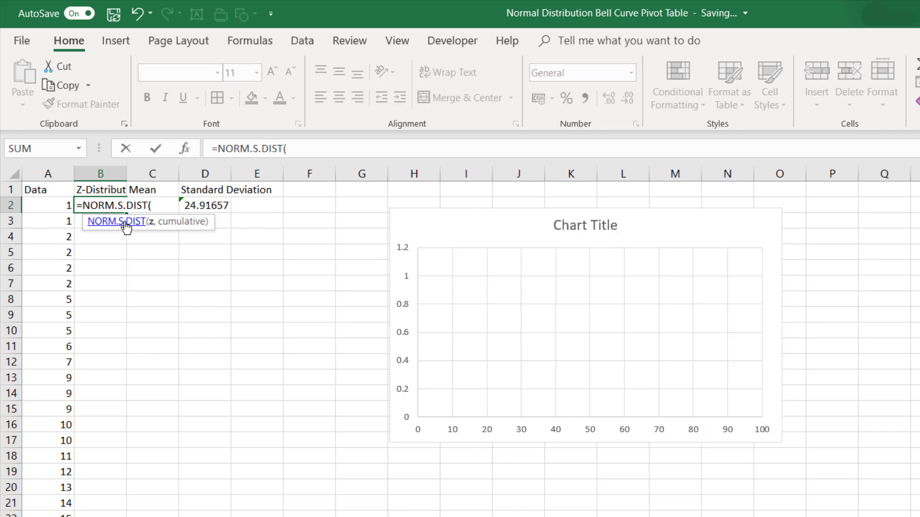
key("Escape")
key("ctrl+z")
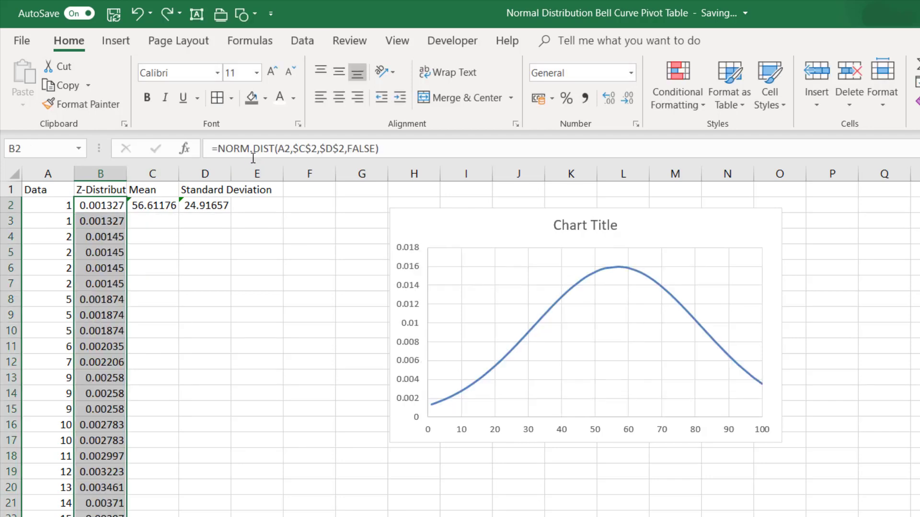
Clear all Z-distribution values in column B from B2 down to the last data row
left_click(91, 203)
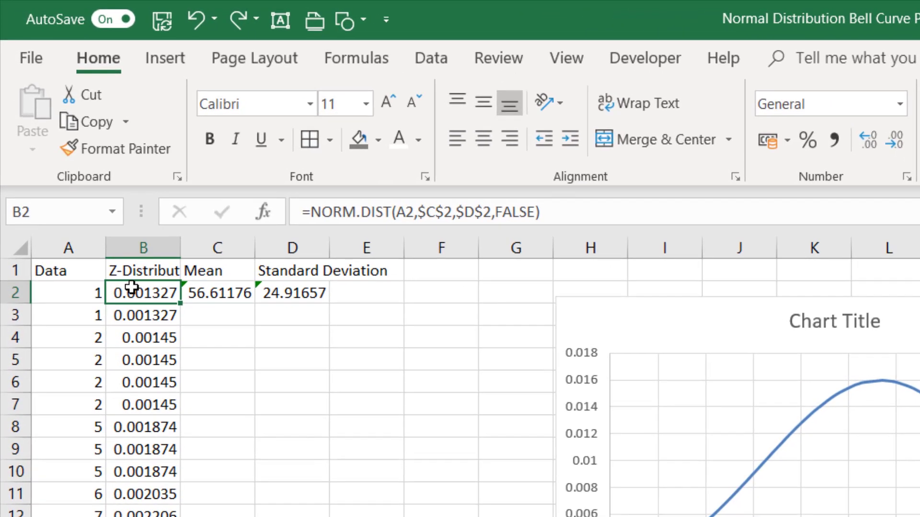
key("ctrl+shift+Down")
key("BackSpace")
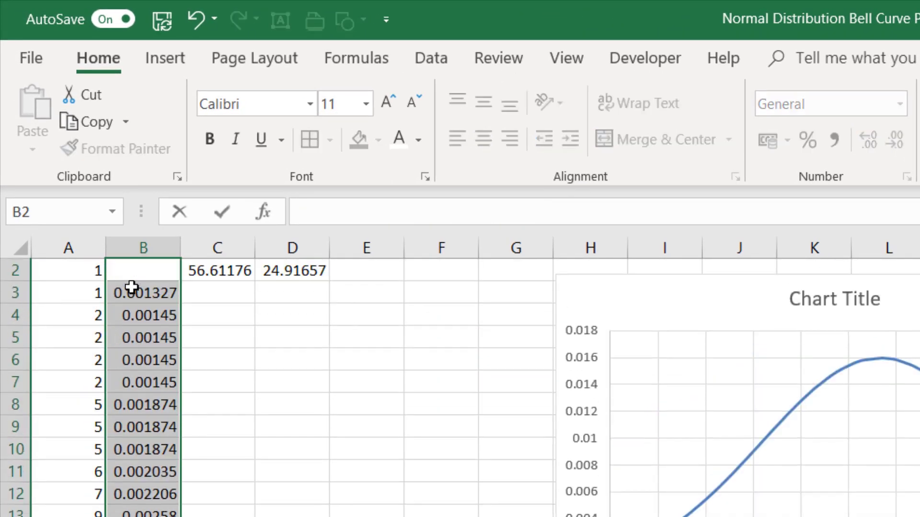
key("Escape")
key("Delete")
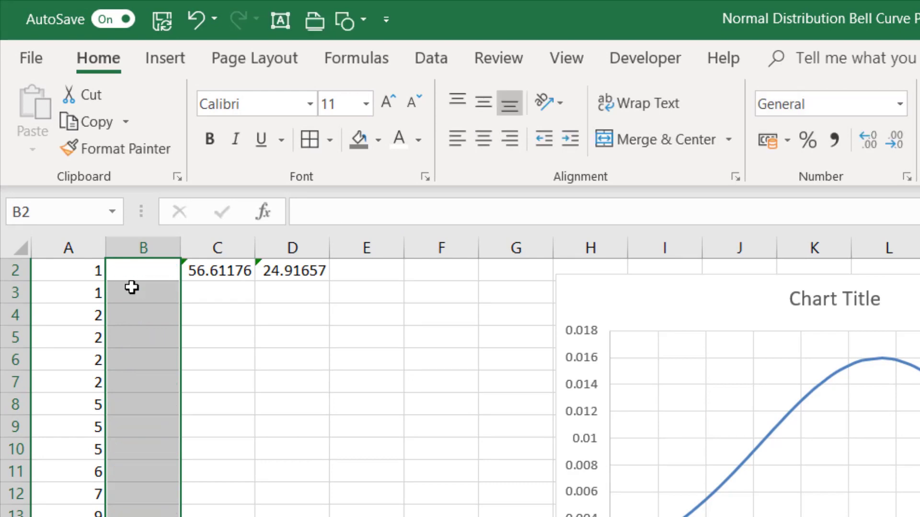
scroll(138, 322, "up", 1)
Begin a NORM.DIST formula in B2 using A2 as x and the absolute reference $C$2 as the mean
left_click(138, 288)
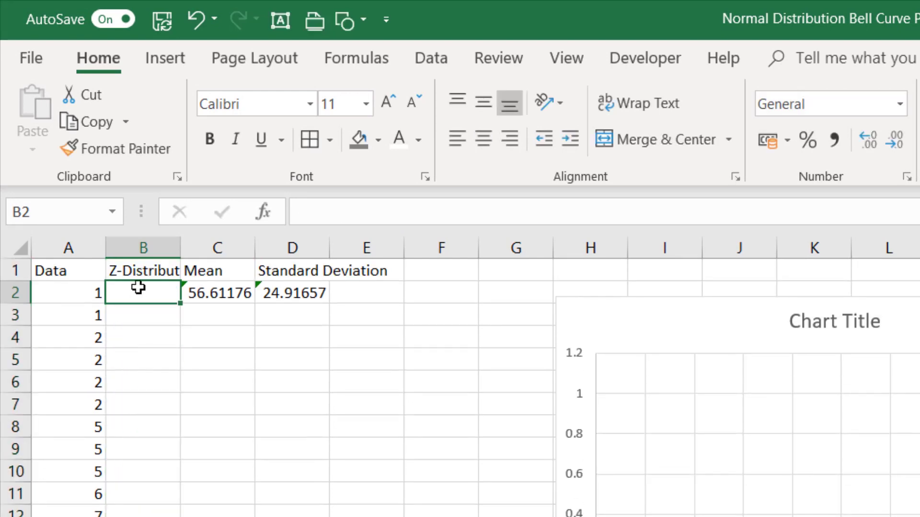
type("=nor")
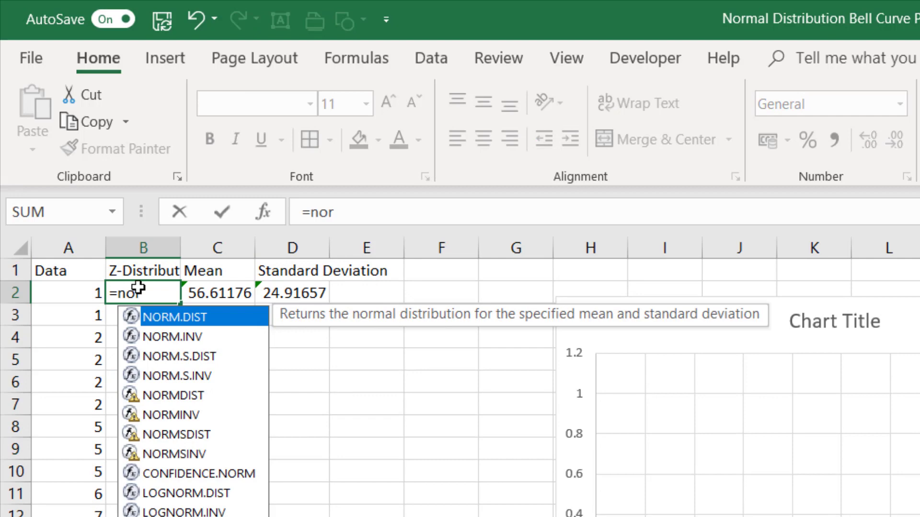
key("Tab")
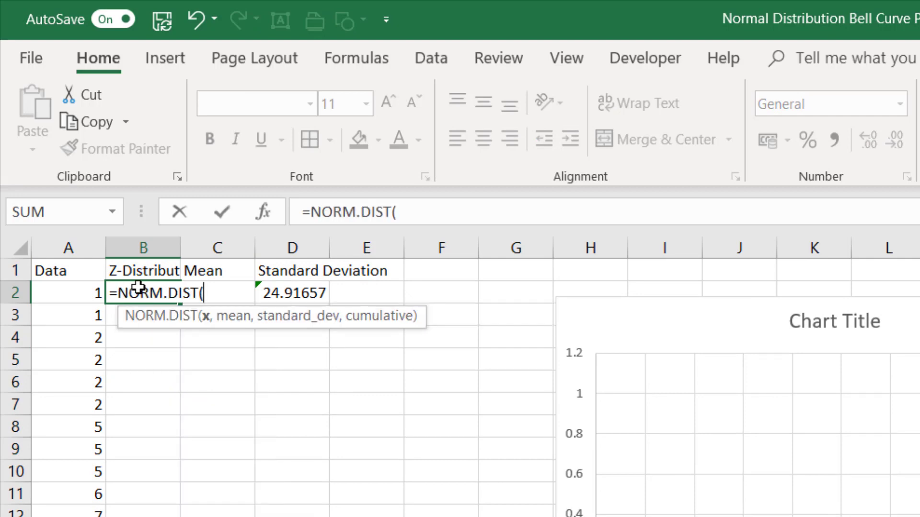
left_click(60, 293)
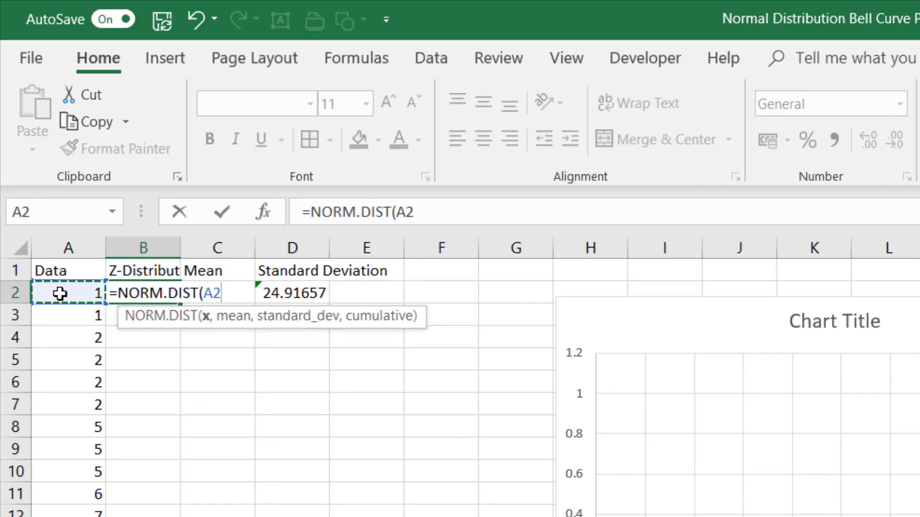
type(",")
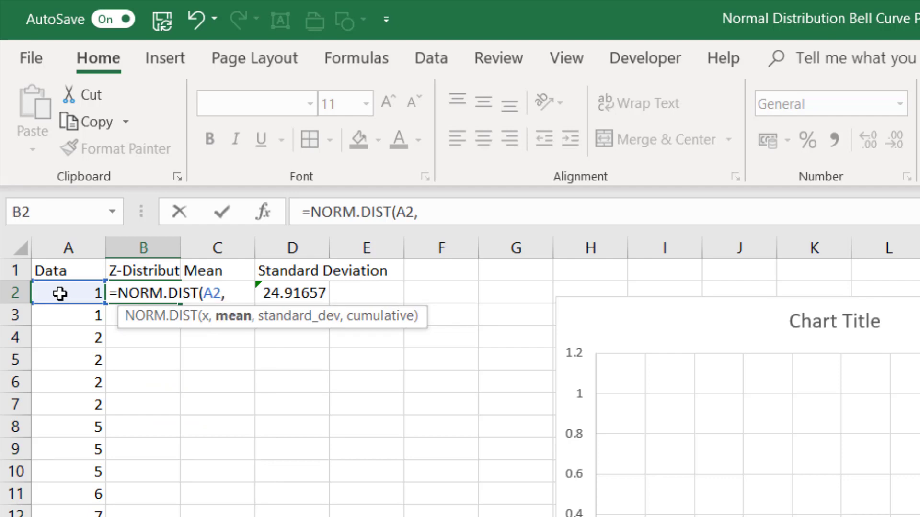
type("C2")
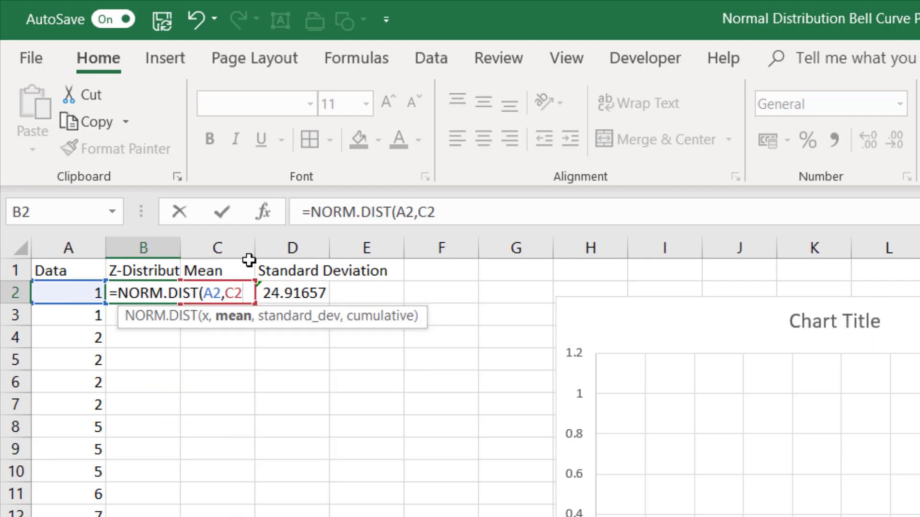
key("F4")
type(",")
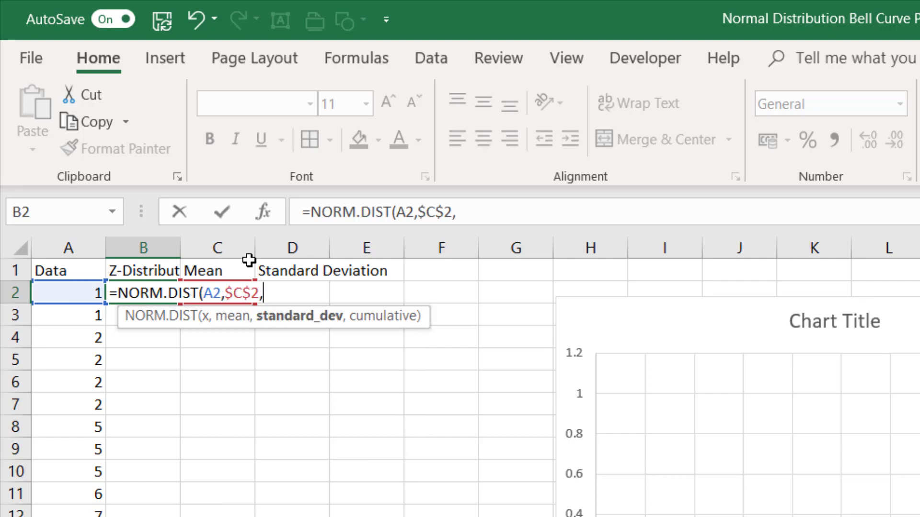
Complete the B2 formula with $D$2 as the standard deviation and FALSE as the cumulative argument, and fill it down the data rows
type("D2")
key("F4")
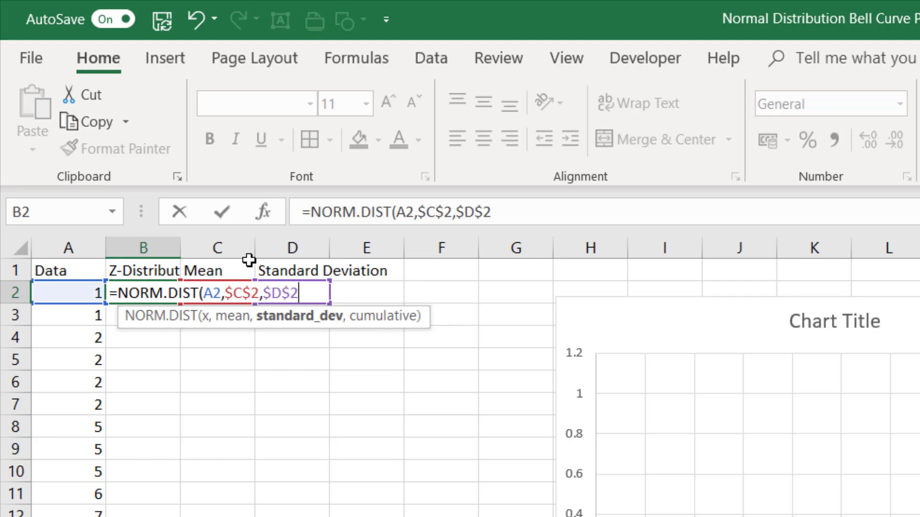
type(",")
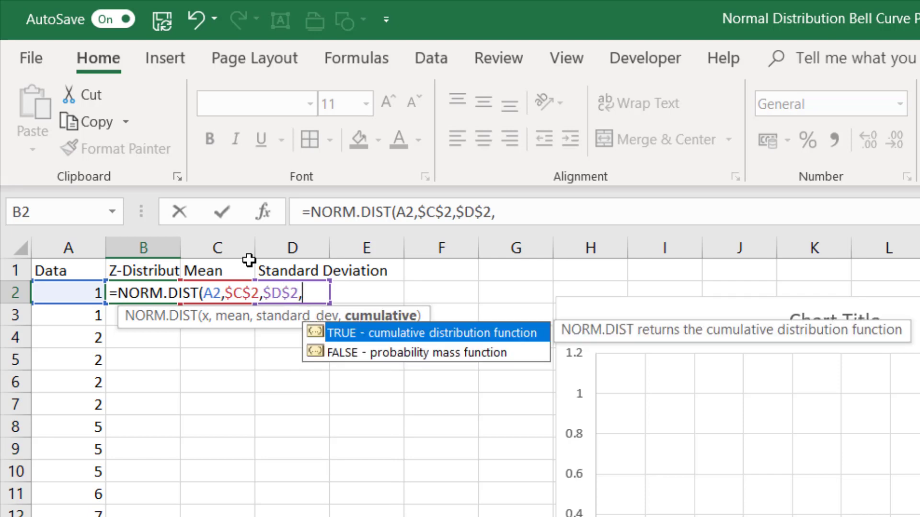
type("false)")
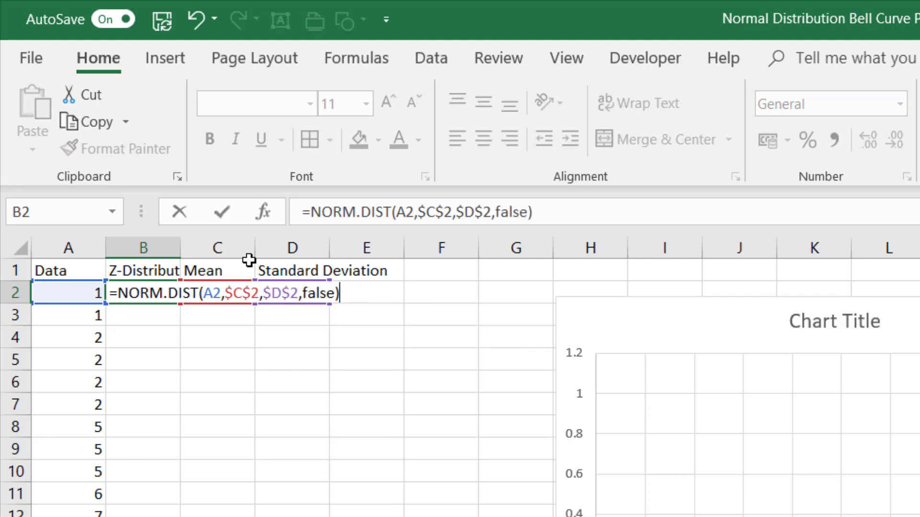
key("Return")
left_click(164, 293)
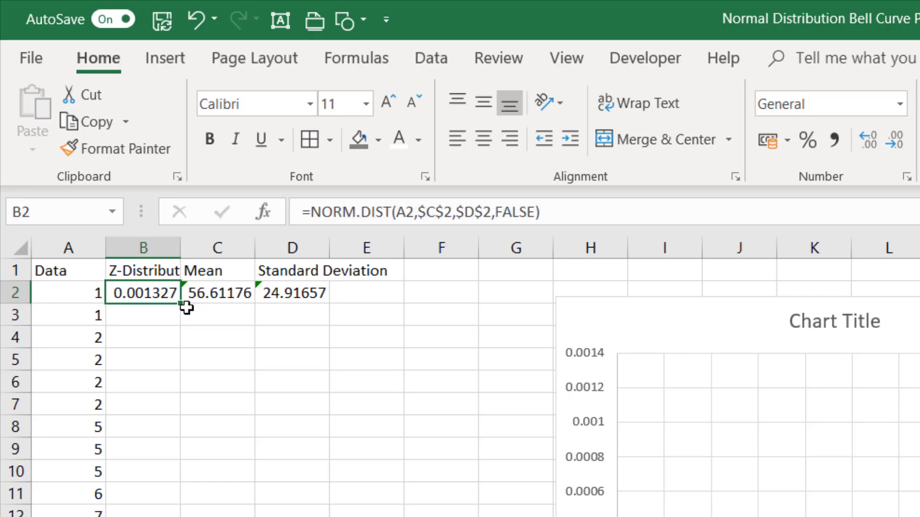
double_click(181, 306)
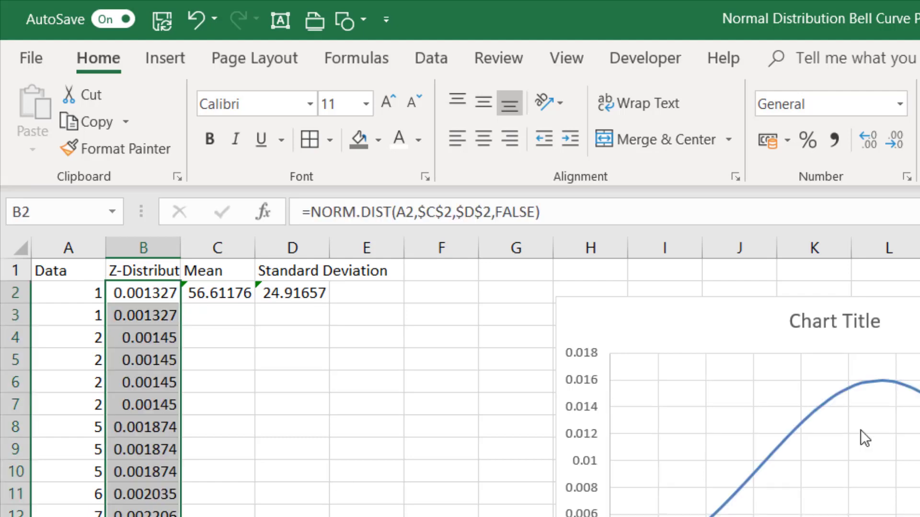
Delete the existing bell curve chart from the sheet
left_click(668, 316)
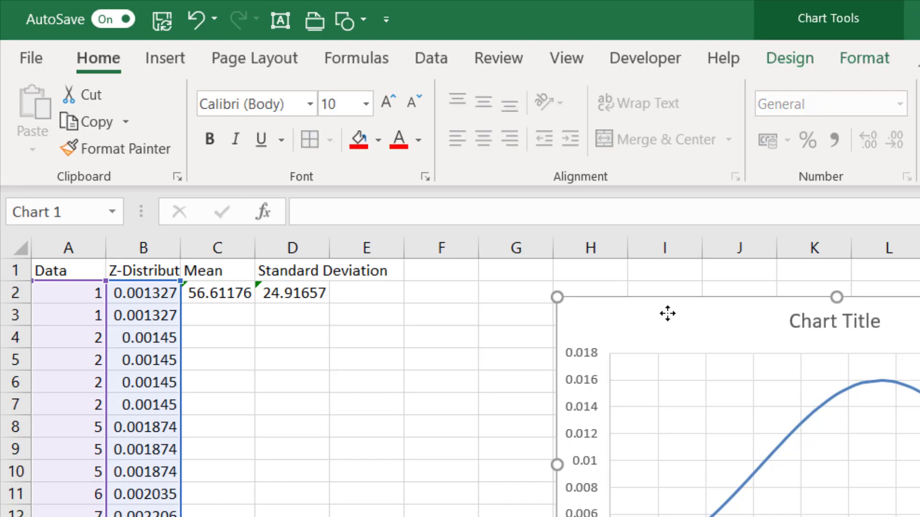
key("Delete")
left_click(77, 315)
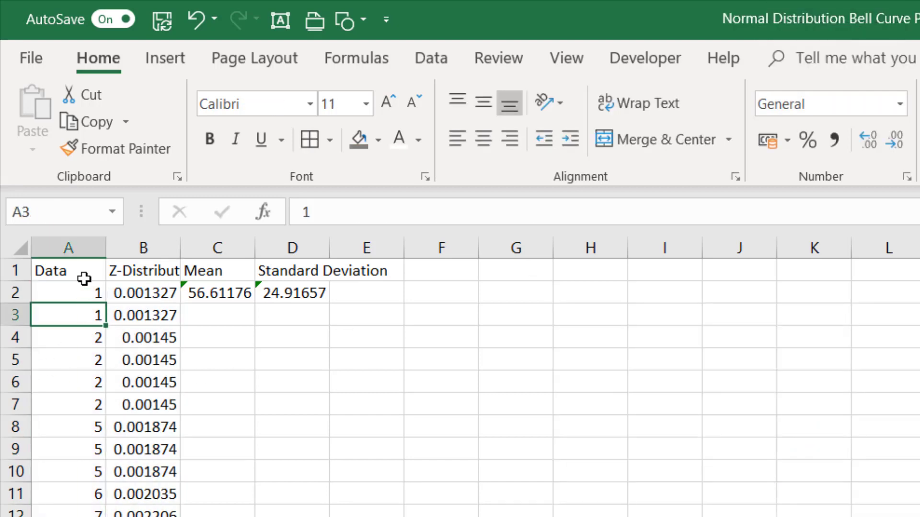
Insert a scatter chart with smooth lines and no markers from the full Data and Z-Distribution columns, including their headers
left_click(84, 278)
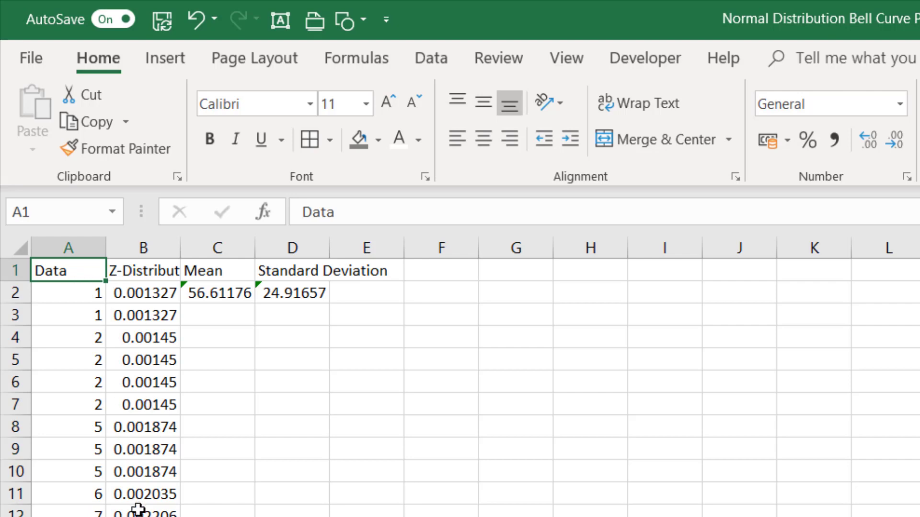
key("ctrl+shift+Right")
key("ctrl+shift+Right")
key("shift+Left")
key("shift+Left")
key("shift+Left")
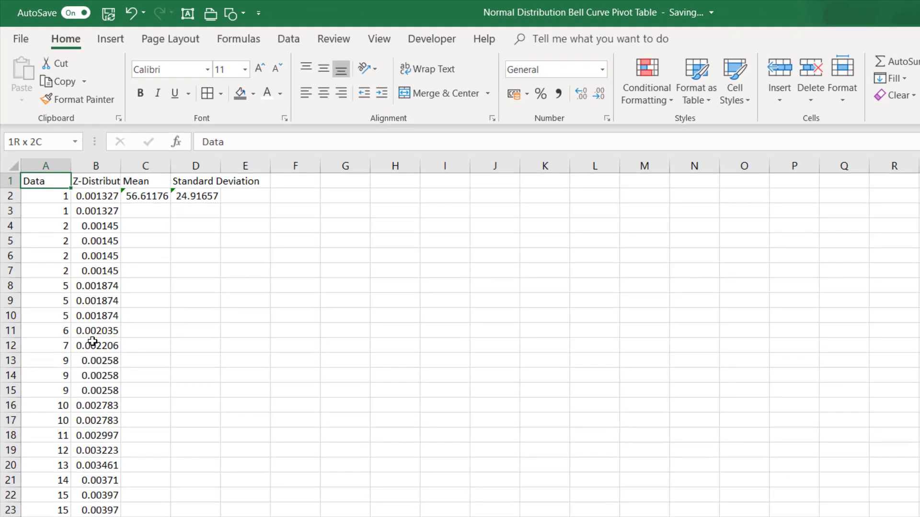
key("ctrl+shift+Down")
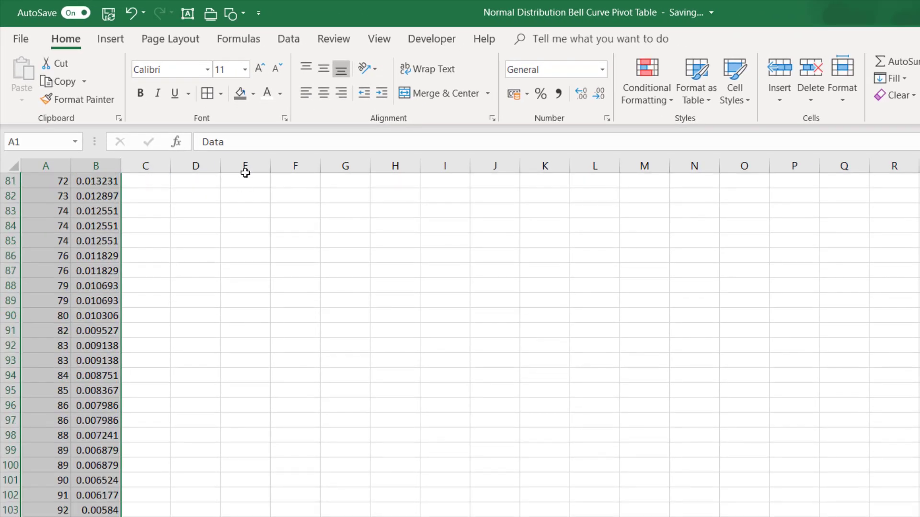
left_click(109, 42)
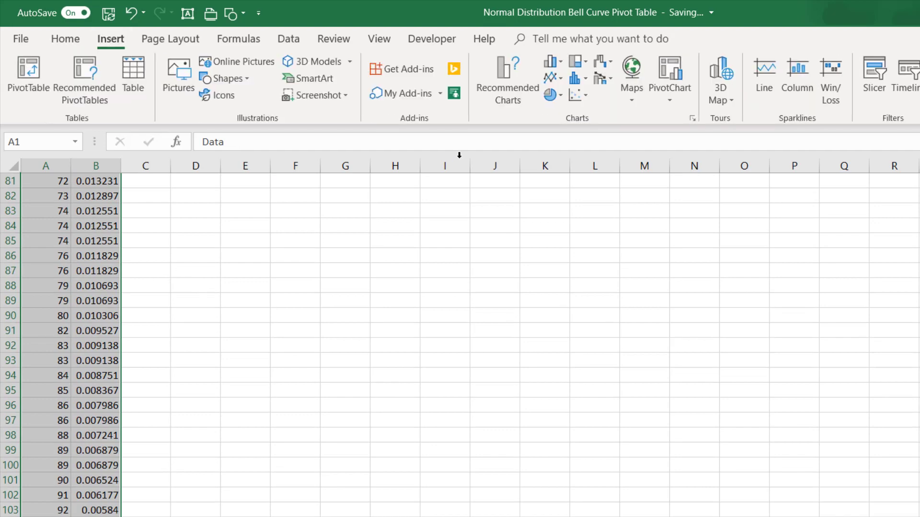
left_click(588, 94)
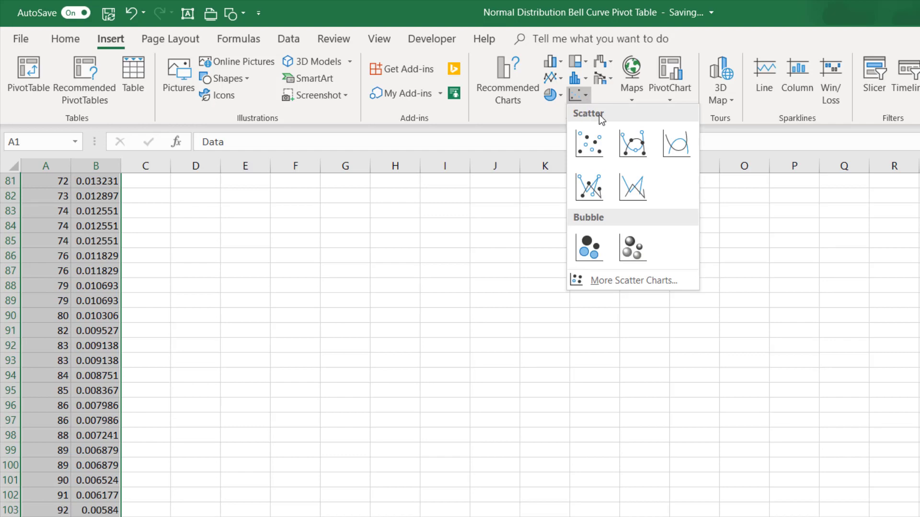
left_click(675, 142)
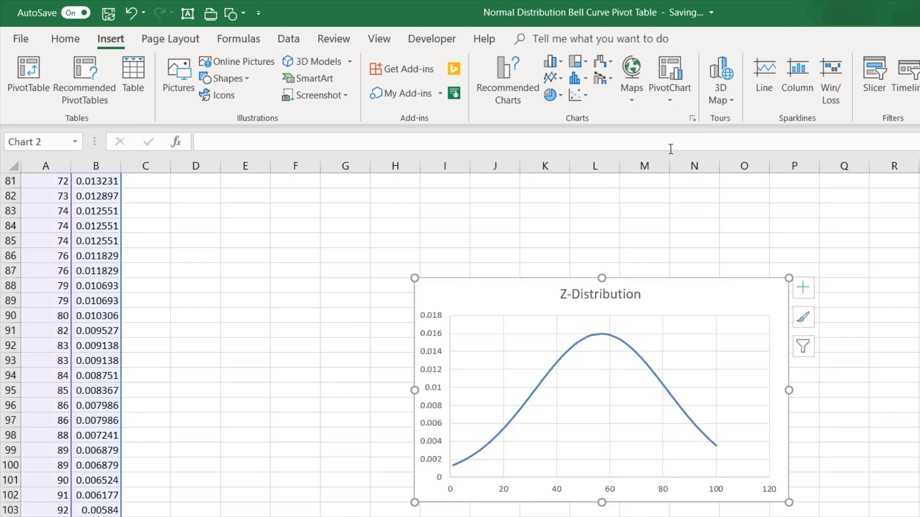
Relocate the bell curve chart from the lower rows to cell A1 by cutting it and pasting it at the top of the sheet
left_click_drag(604, 373, 386, 258)
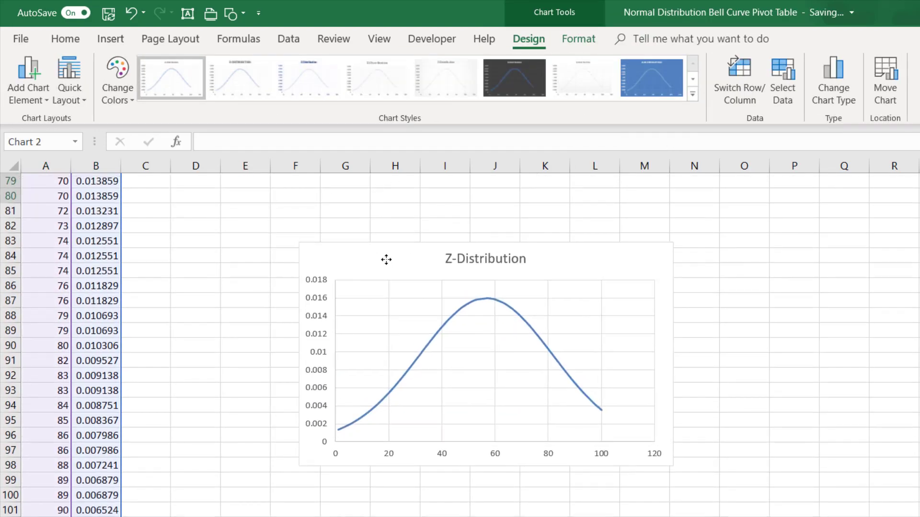
scroll(332, 362, "up", 3)
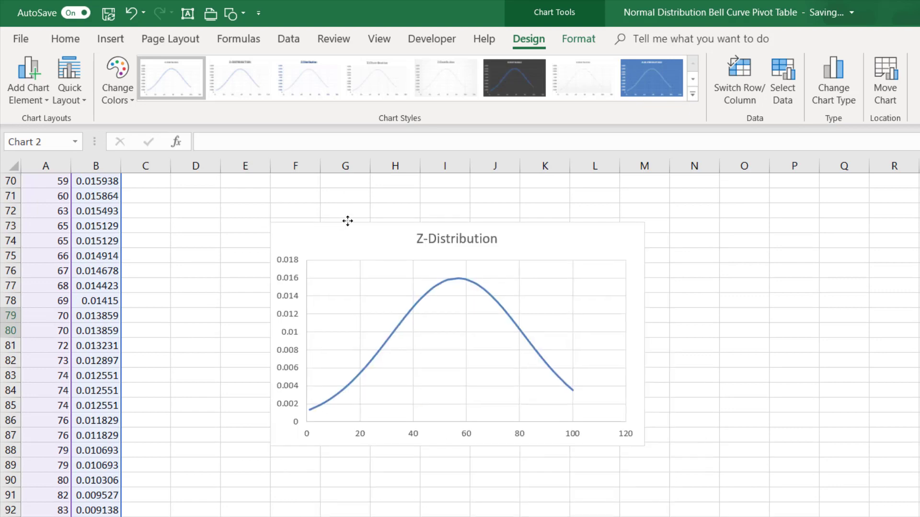
scroll(366, 278, "up", 4)
left_click_drag(386, 410, 404, 304)
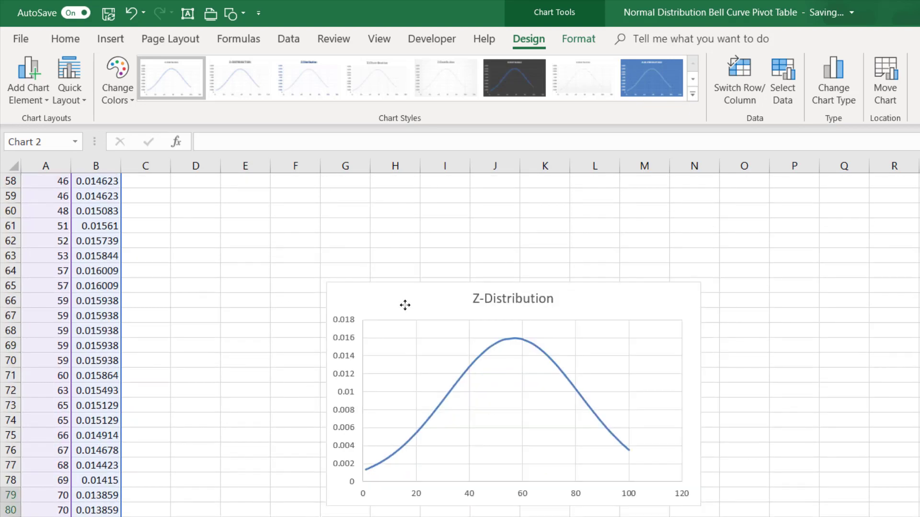
key("Delete")
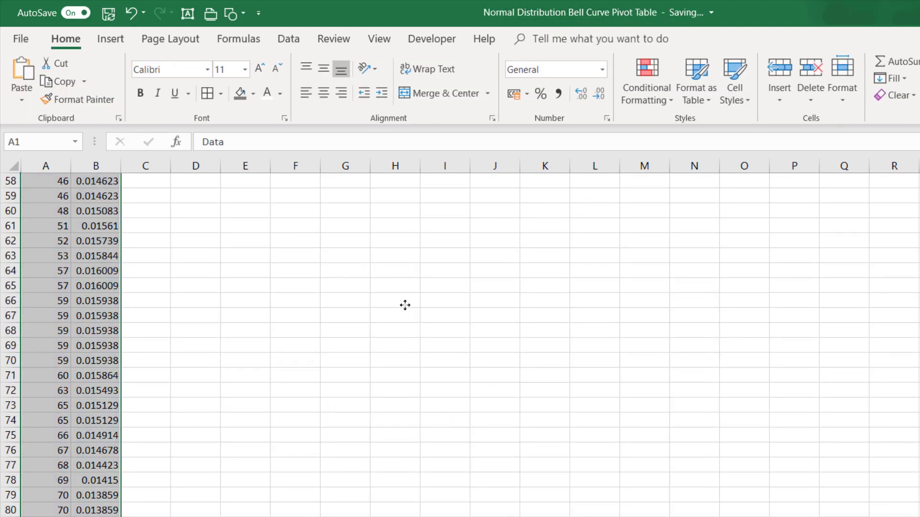
key("ctrl+Home")
key("ctrl+v")
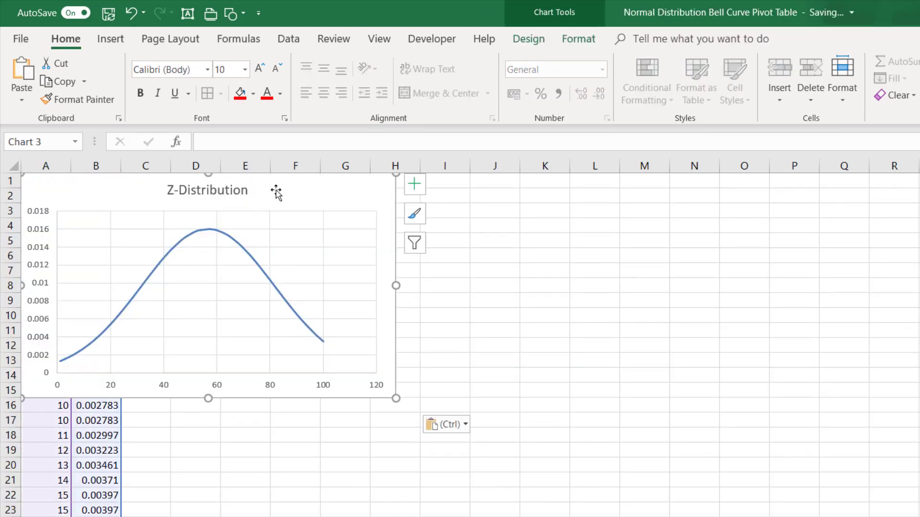
Place the pasted chart clear of the data, over about columns J to Q near the first rows
left_click(150, 254)
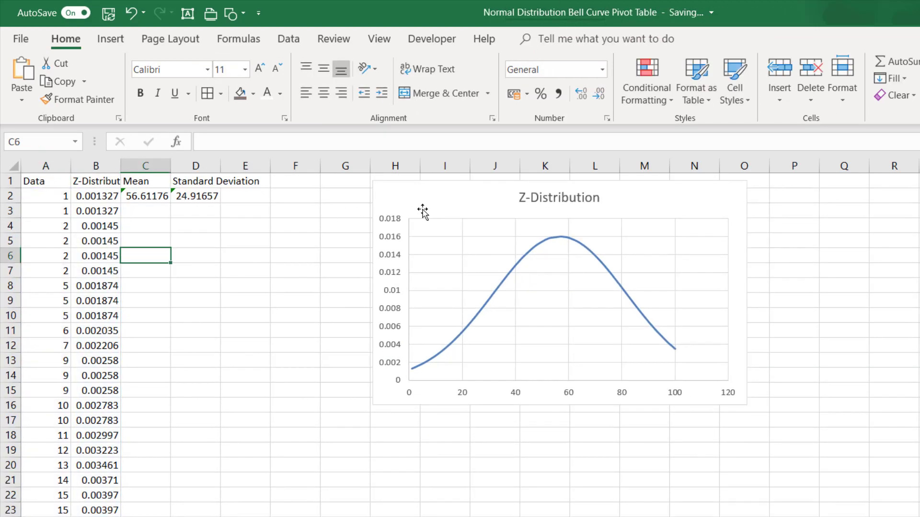
left_click_drag(421, 209, 489, 213)
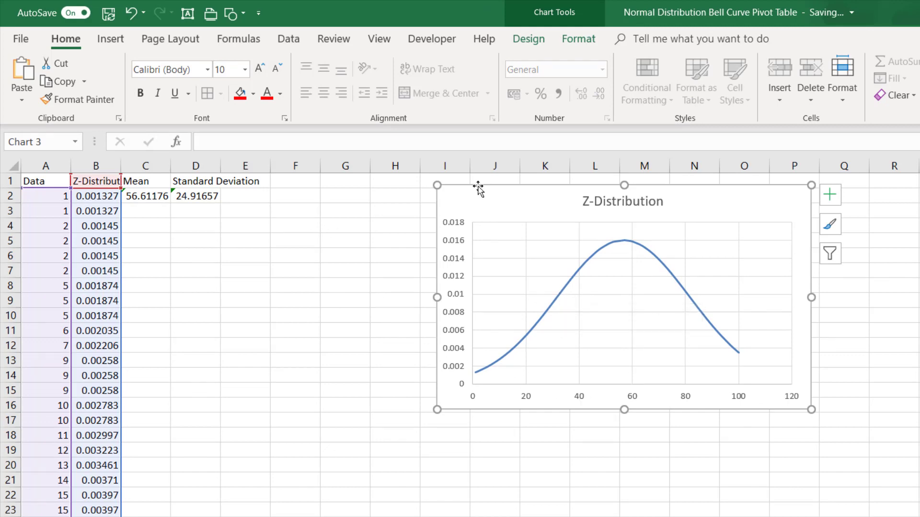
left_click_drag(493, 194, 530, 198)
Enter the row labels x in G3 and v in G4
left_click(337, 213)
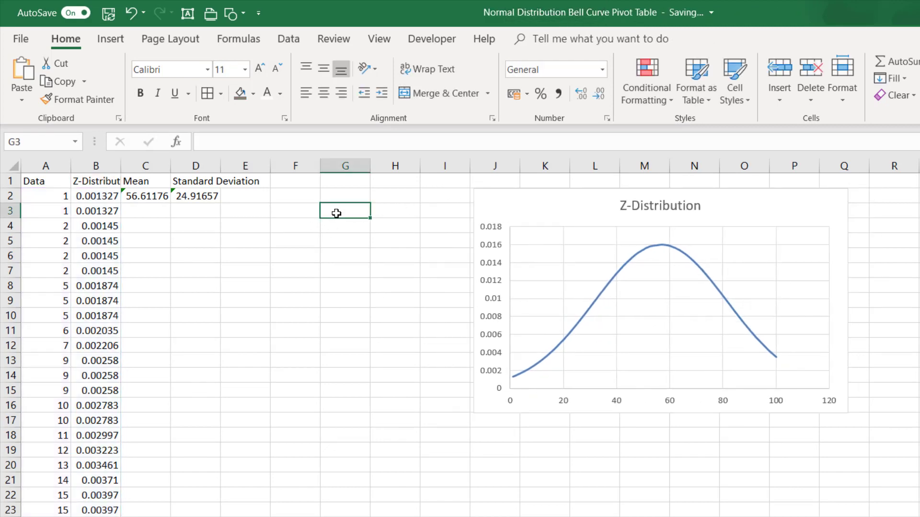
type("x")
key("Return")
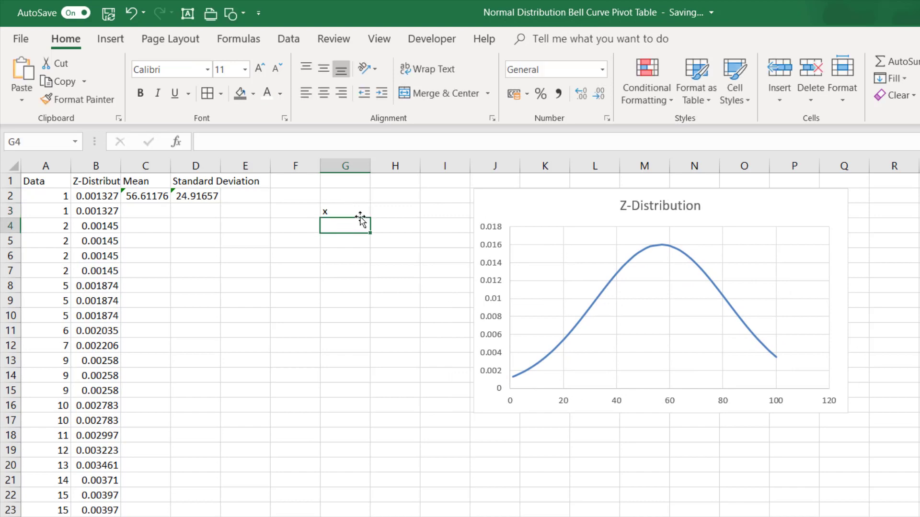
left_click(393, 212)
left_click(342, 227)
type("v")
Shift the chart to start around column L and enter the headers X in H2 and Y in I2
left_click_drag(519, 201, 609, 205)
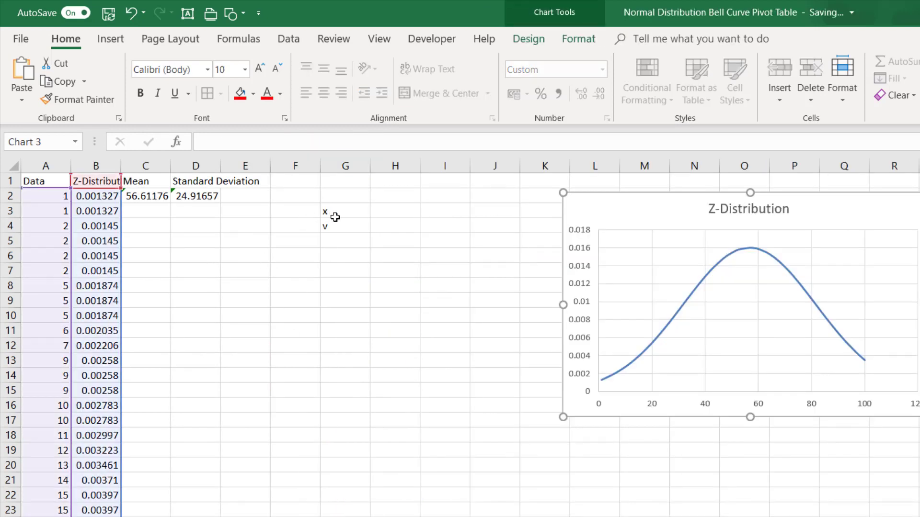
left_click(392, 196)
type("Z")
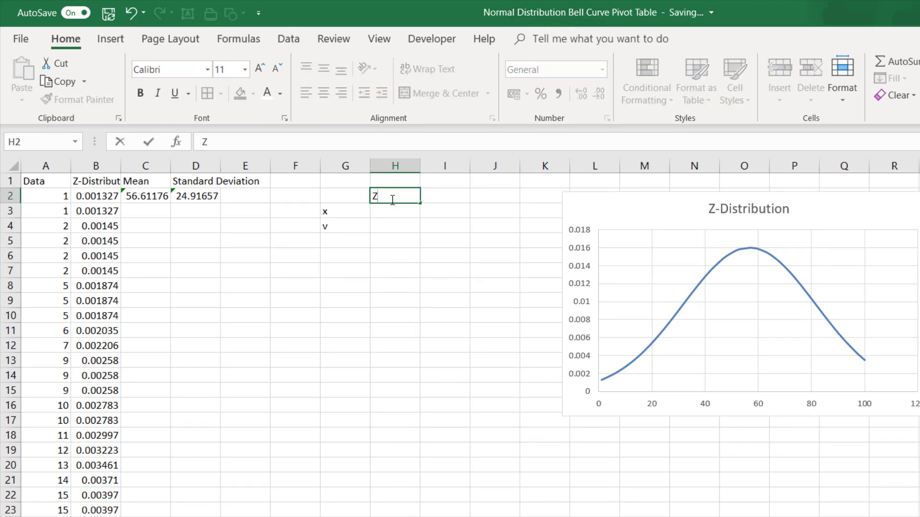
key("BackSpace")
type("X")
left_click(436, 196)
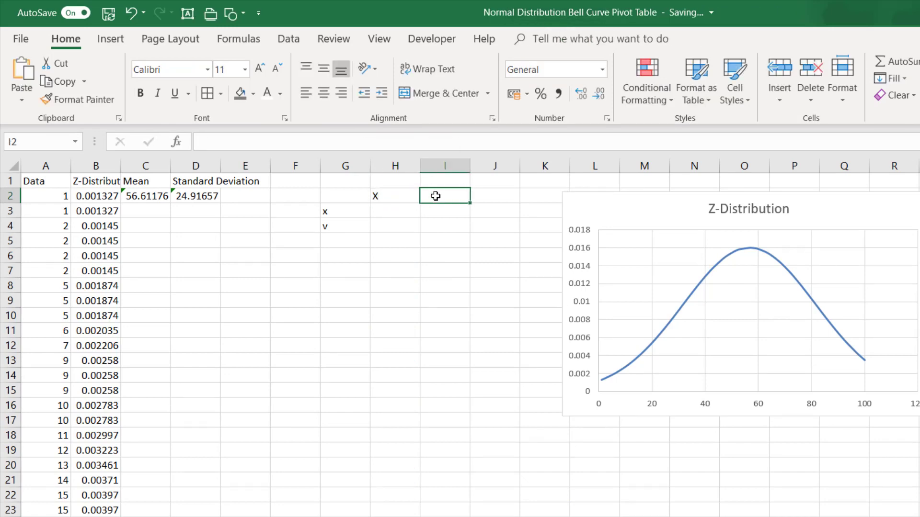
type("Y")
left_click(415, 214)
Enter formulas in H3 and H4 that both reference the mean in C2
left_click(345, 208)
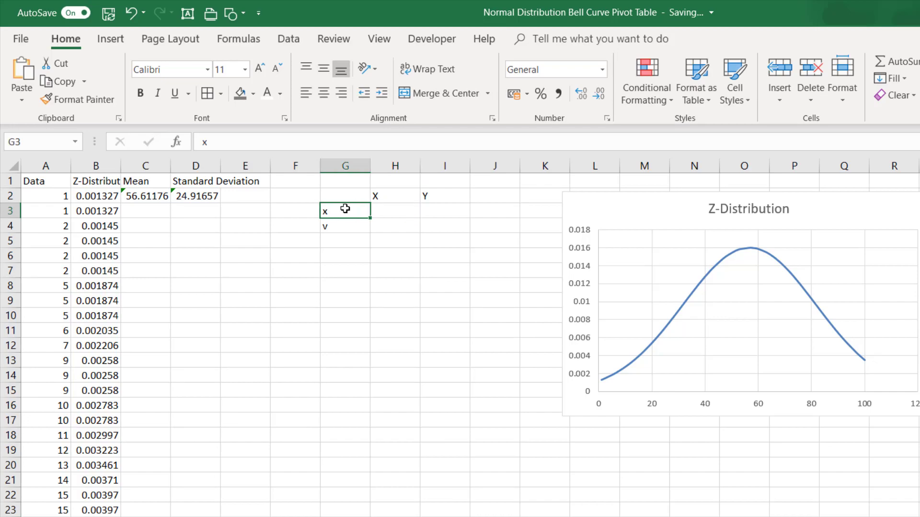
left_click(389, 211)
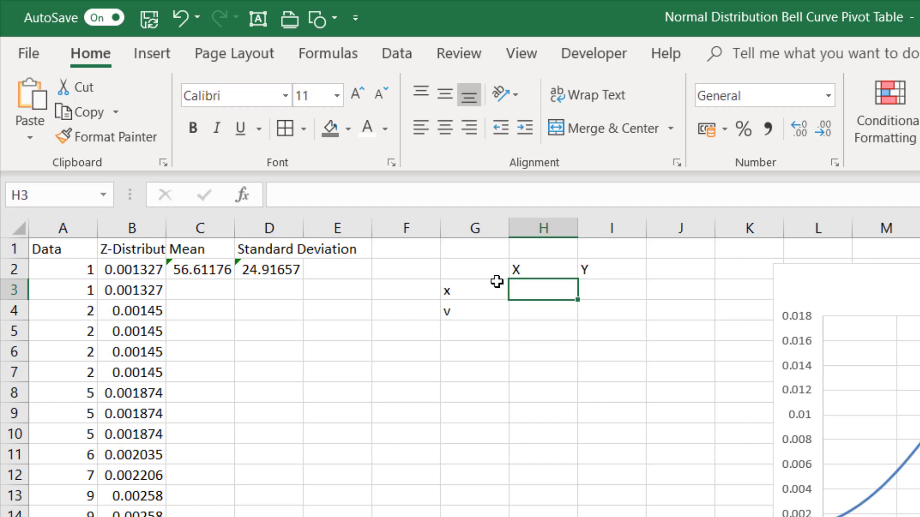
type("=")
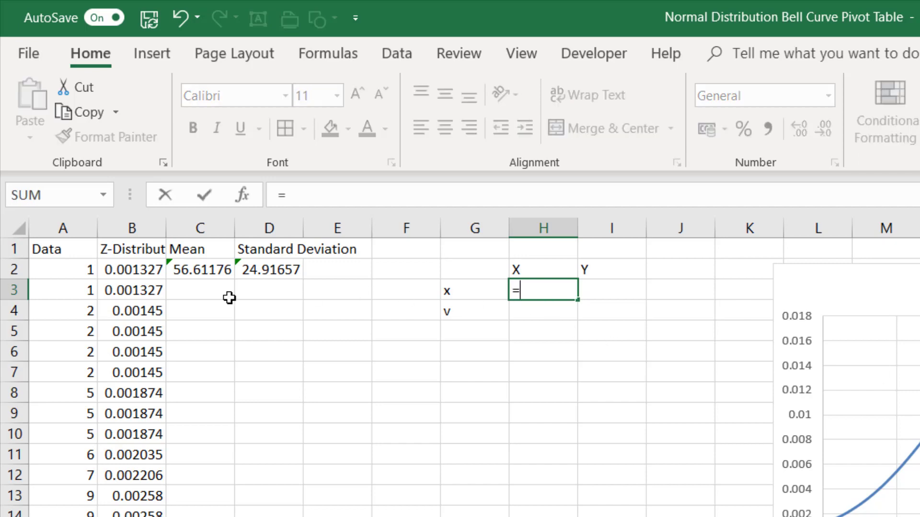
left_click(196, 271)
key("Return")
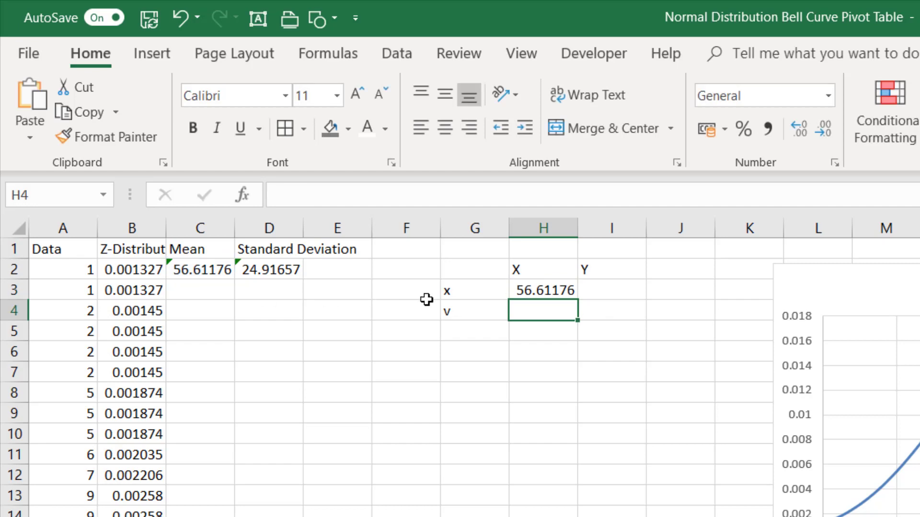
type("=")
left_click(173, 272)
key("Return")
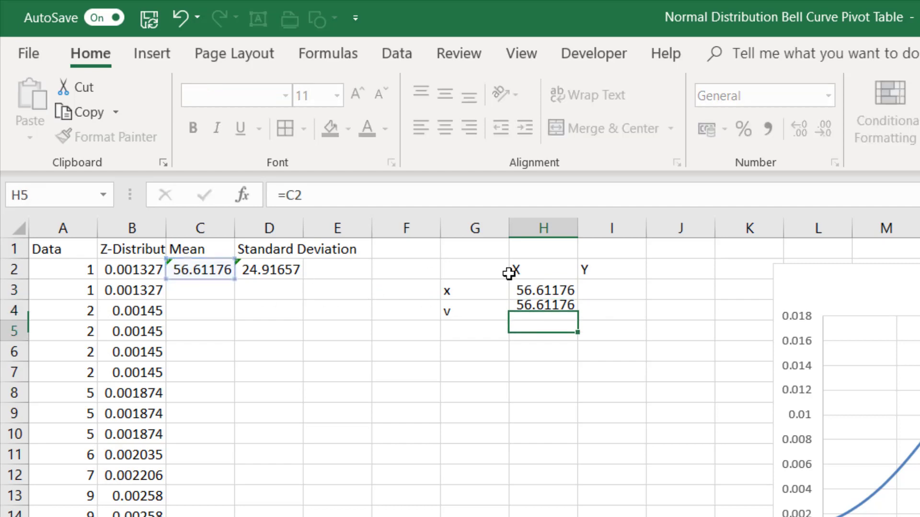
Enter 0 as the first Y value in I3
left_click(610, 286)
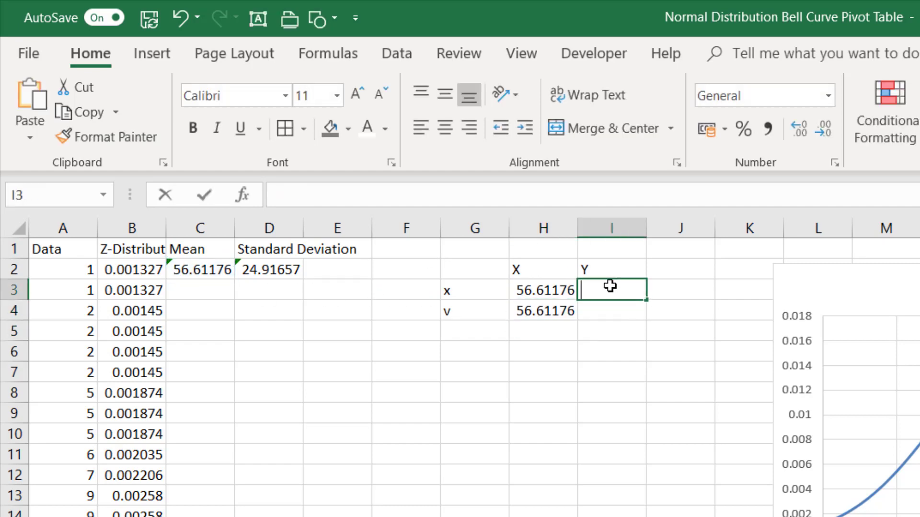
type("=")
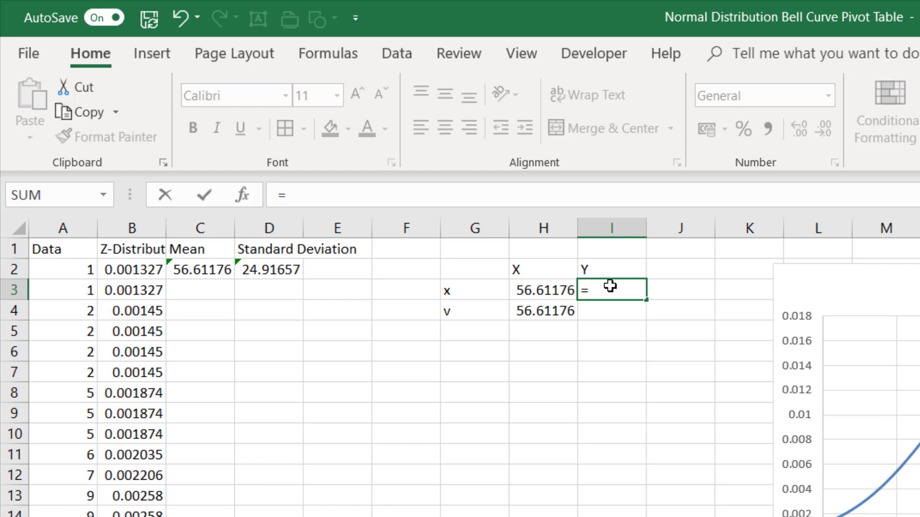
key("BackSpace")
type("0")
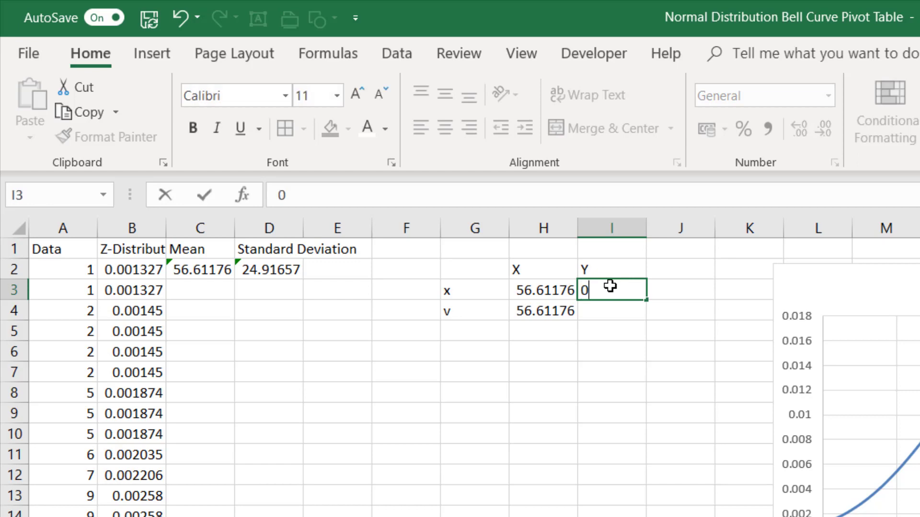
key("Return")
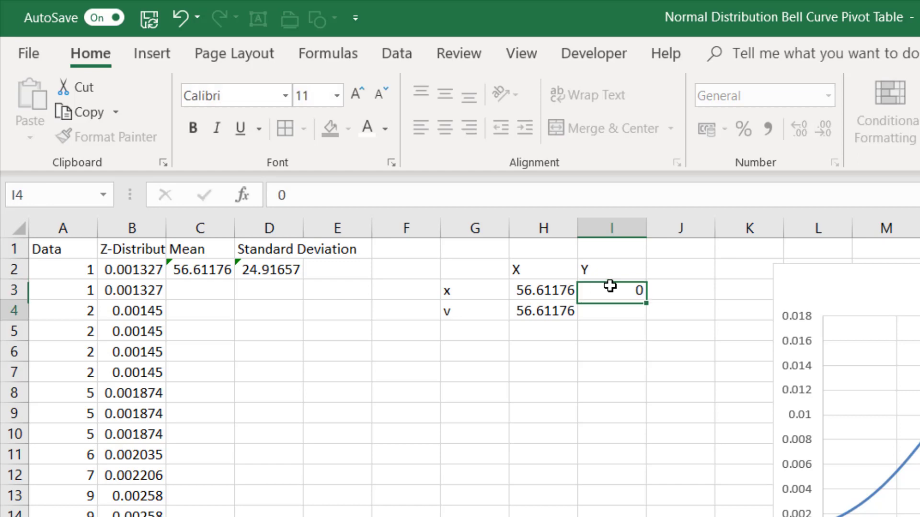
Begin a VLOOKUP formula in I4 with H4 as the lookup value and the absolute range $A$2:$B$109 as the table array
type("=vl")
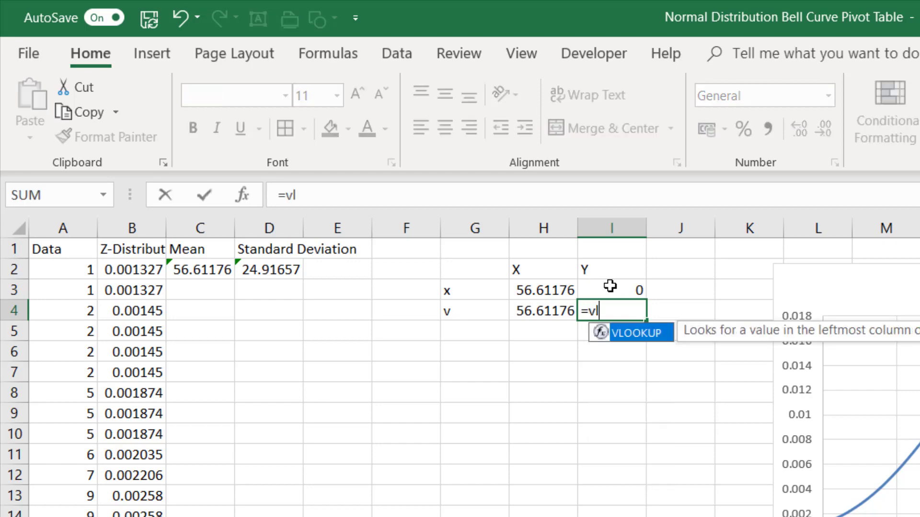
key("Tab")
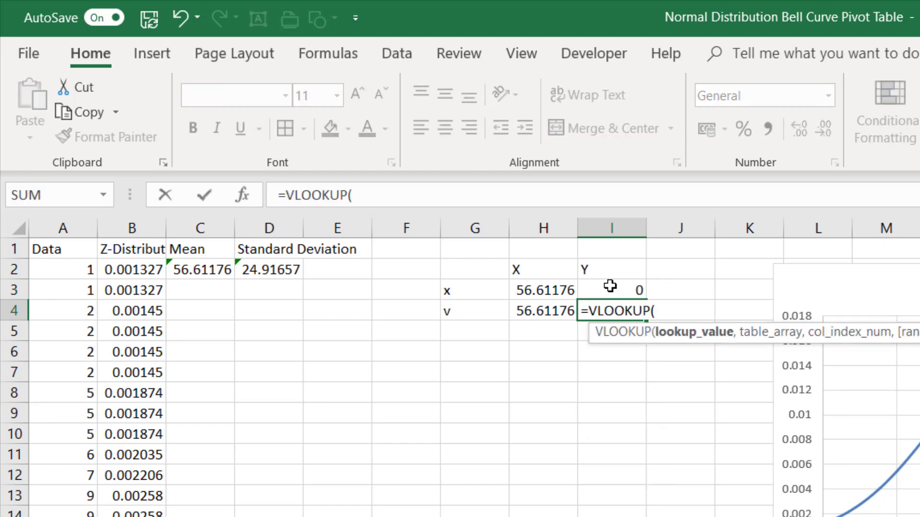
left_click(541, 311)
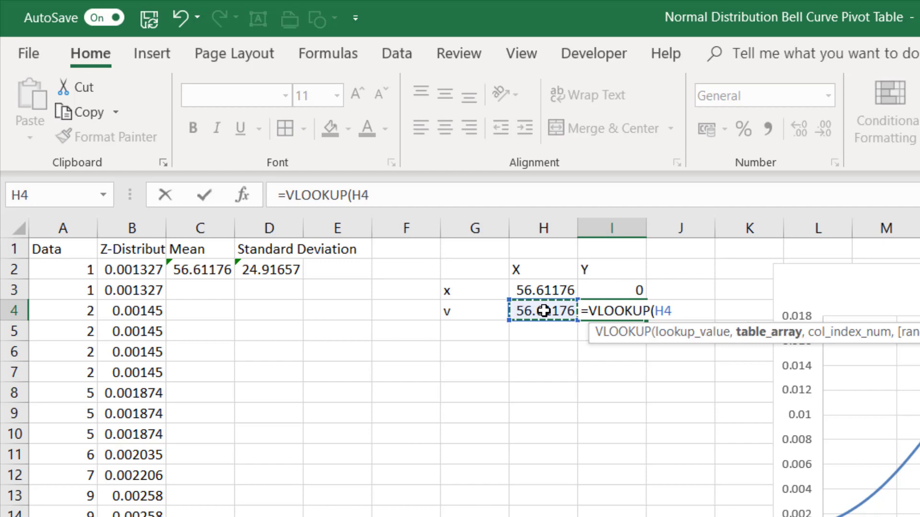
type(",")
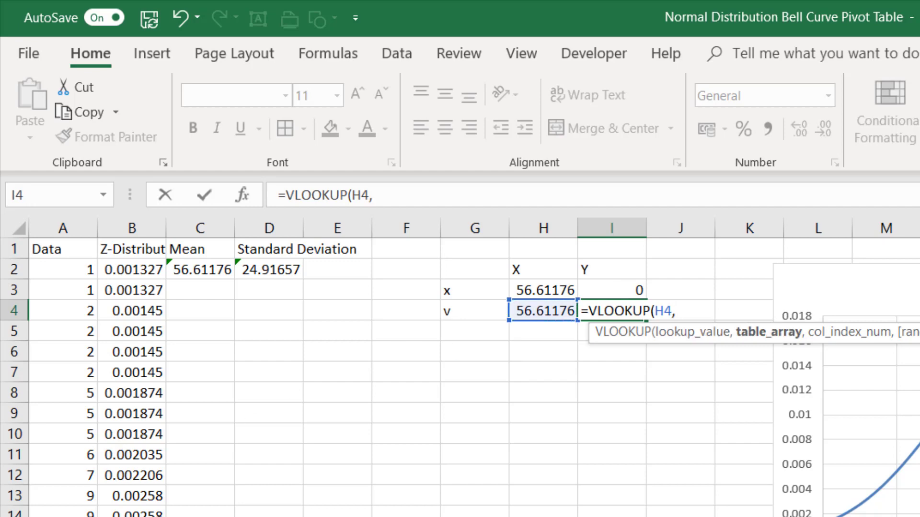
left_click(69, 269)
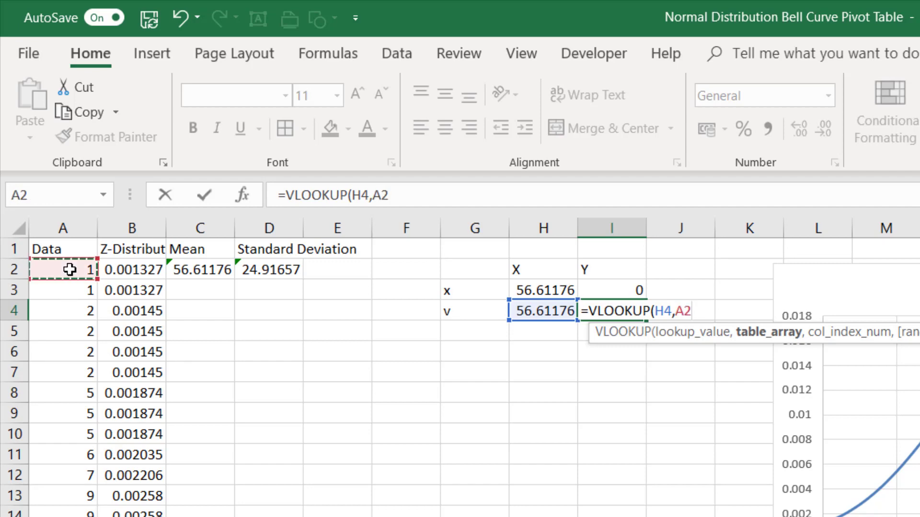
key("ctrl+shift+Down")
scroll(69, 269, "down", 2)
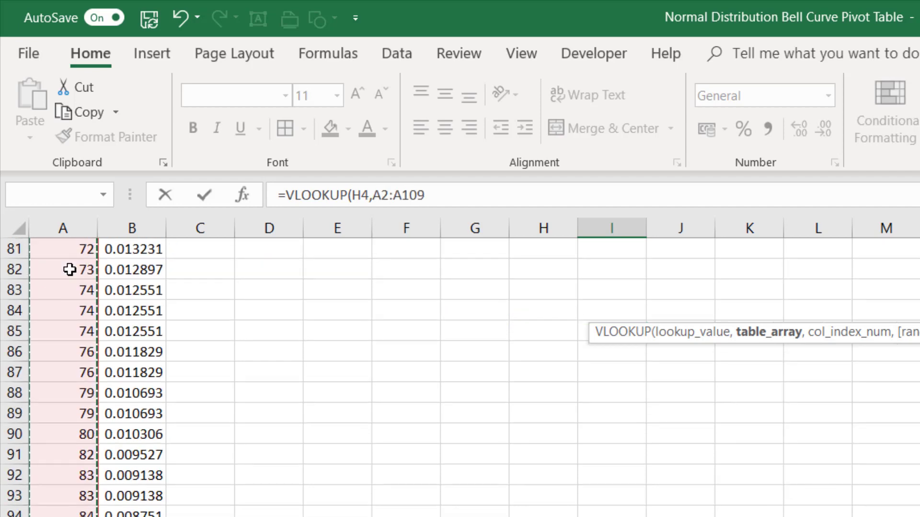
key("shift+Right")
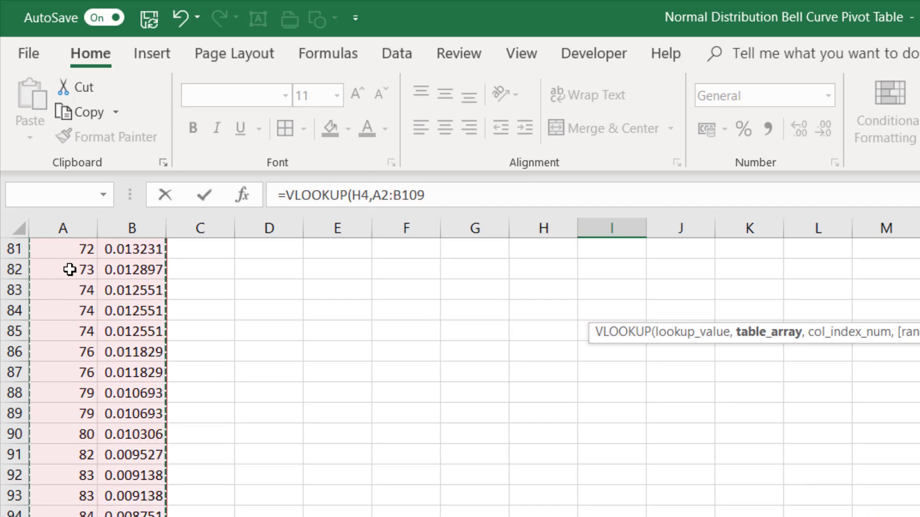
key("F4")
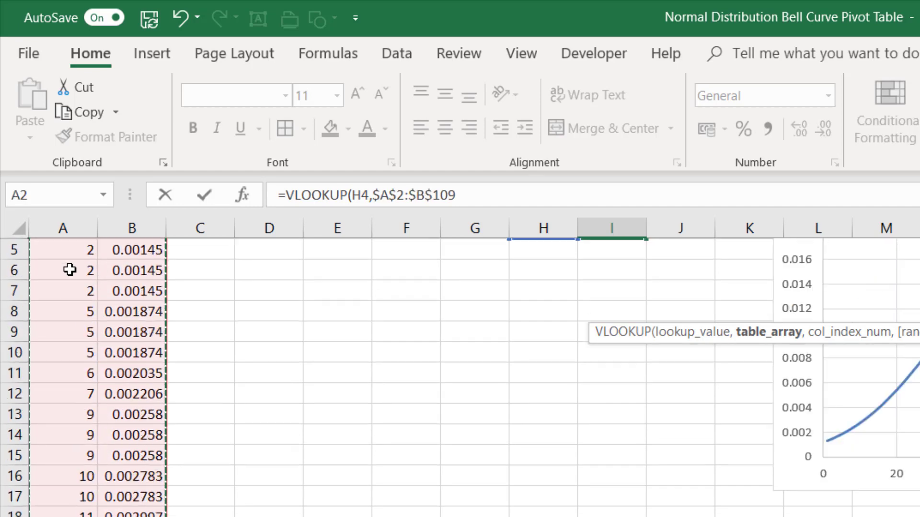
Complete the I4 VLOOKUP with column index 2 and TRUE for an approximate match
type(",2")
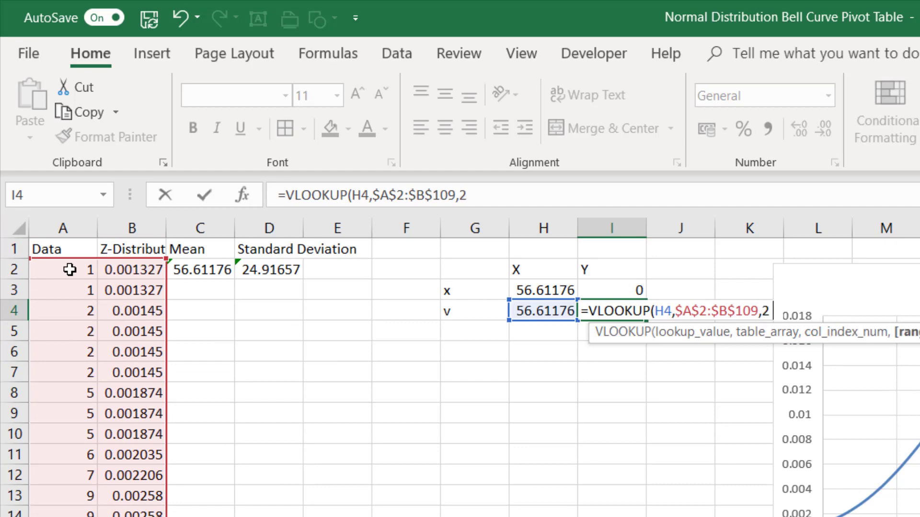
type(",f")
key("BackSpace")
type("t")
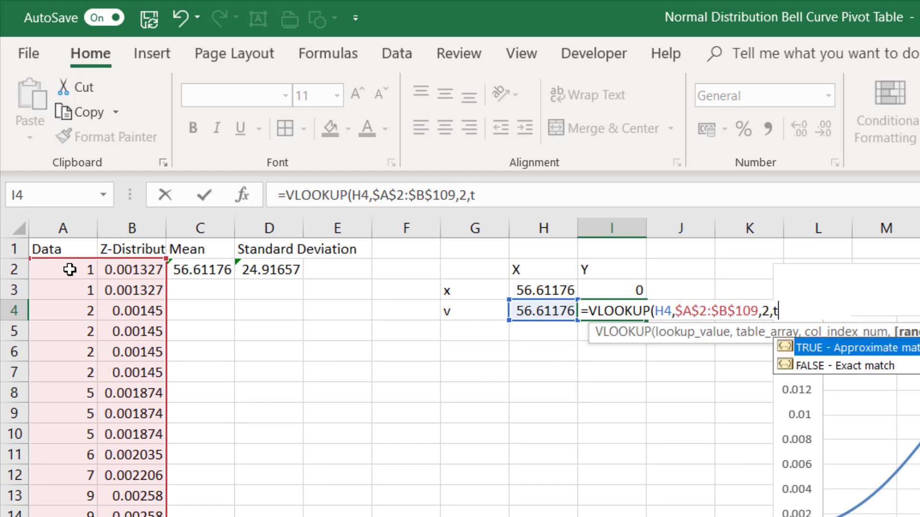
type("rue)")
key("Return")
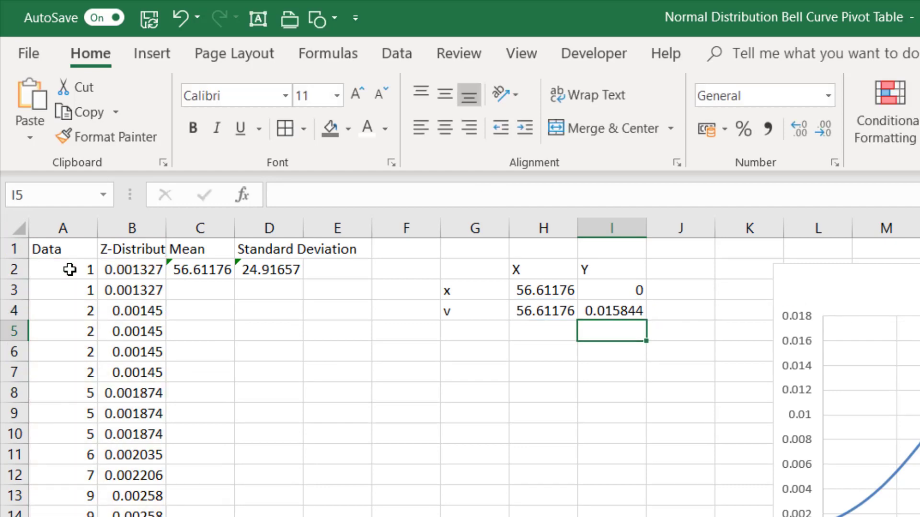
Clear the labels from cells G3:G4
left_click_drag(462, 290, 464, 316)
key("Delete")
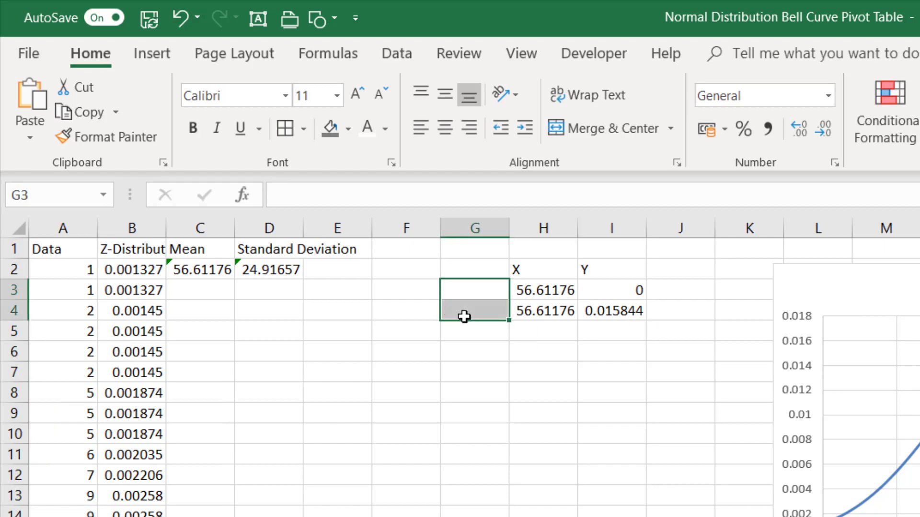
Move the Z-Distribution chart closer to the X and Y cells, starting around column J, and leave it selected
left_click(897, 288)
left_click_drag(829, 278, 779, 271)
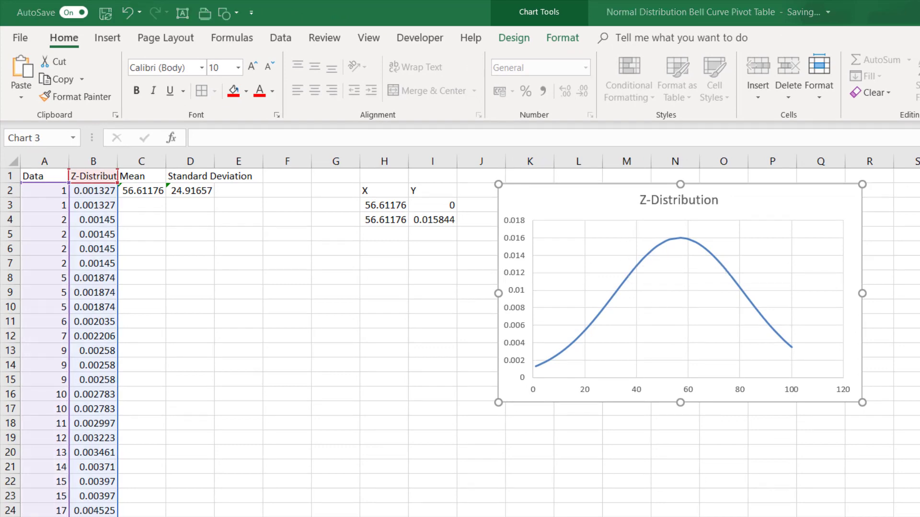
left_click(358, 408)
left_click(566, 199)
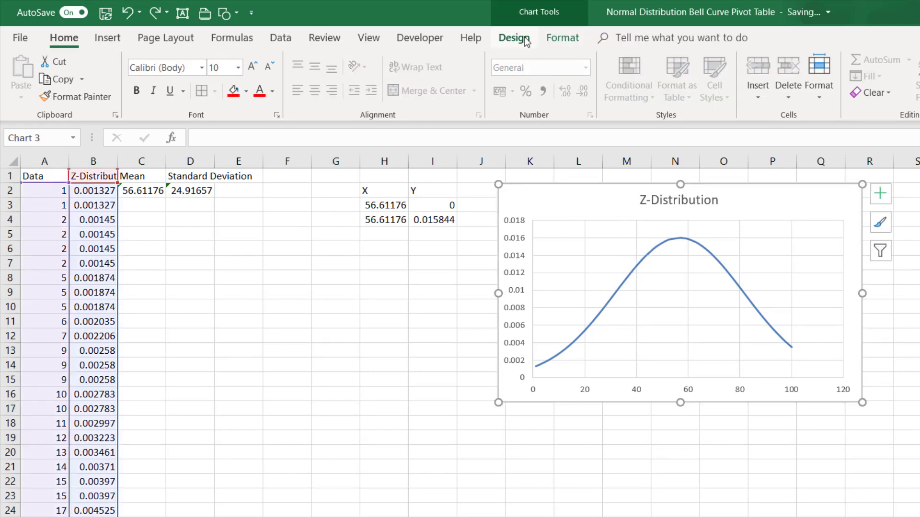
Add a new data series to the Z-Distribution chart with cells H3:H4 as its X values
left_click(526, 40)
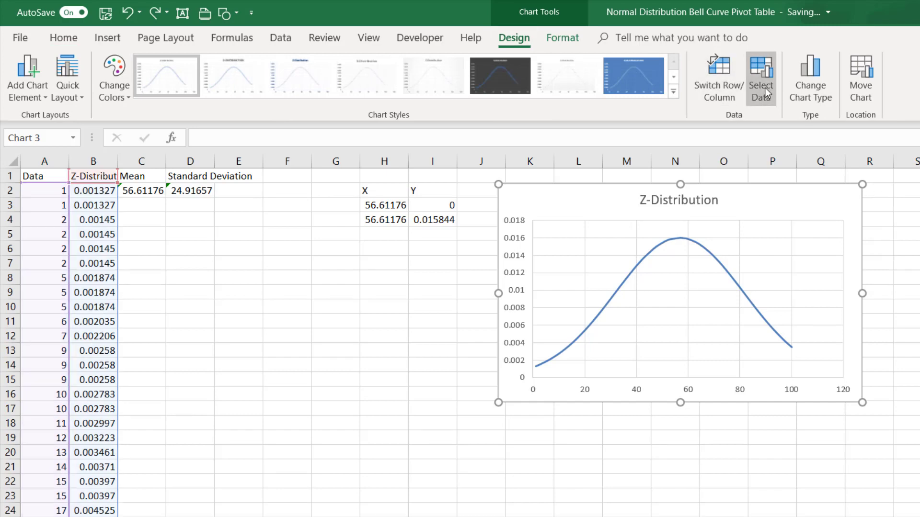
left_click(762, 86)
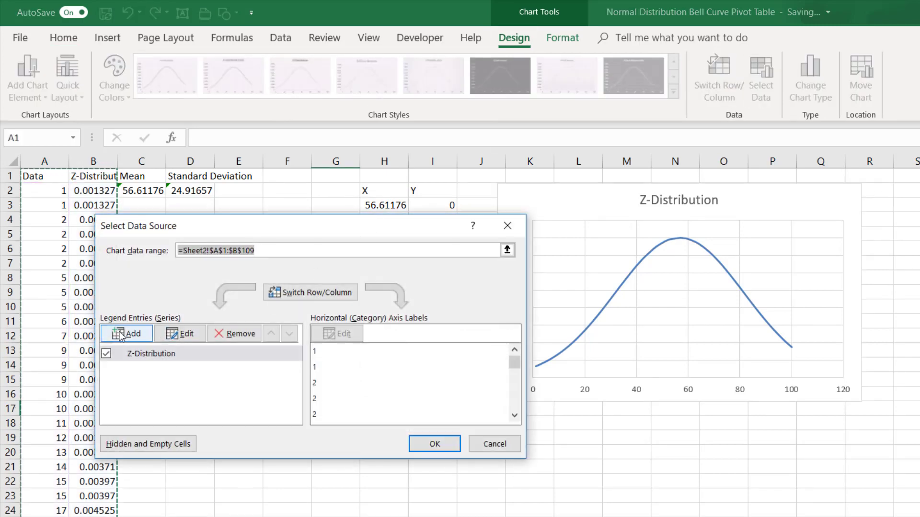
left_click(121, 335)
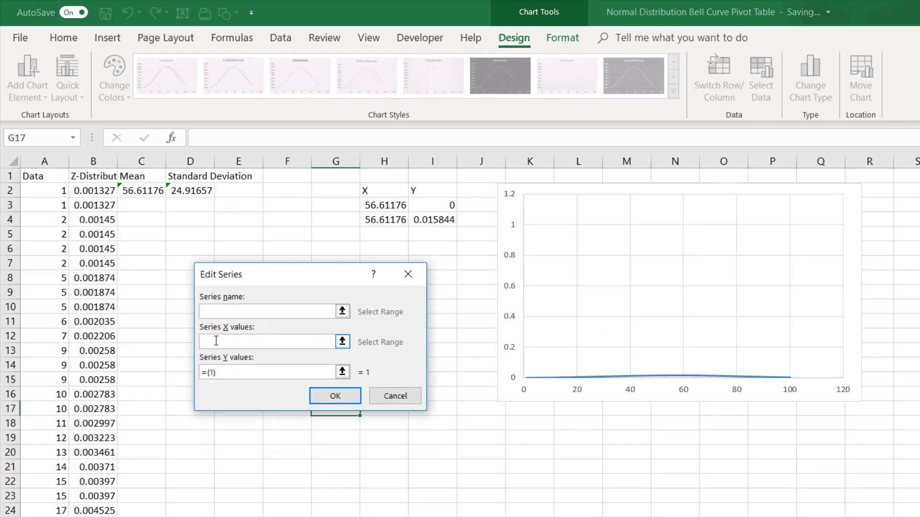
left_click(219, 342)
left_click(384, 202)
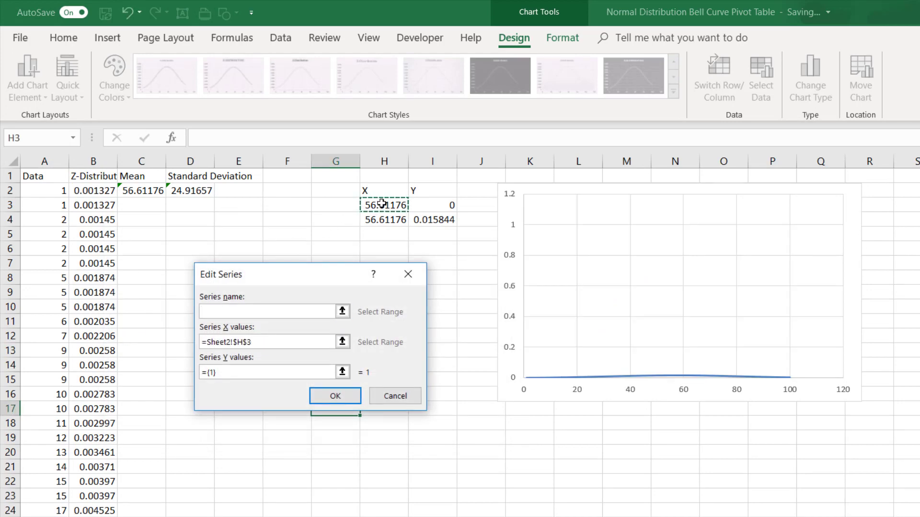
left_click_drag(381, 203, 381, 219)
Replace the new series' default Y values with cells I3:I4
left_click(261, 370)
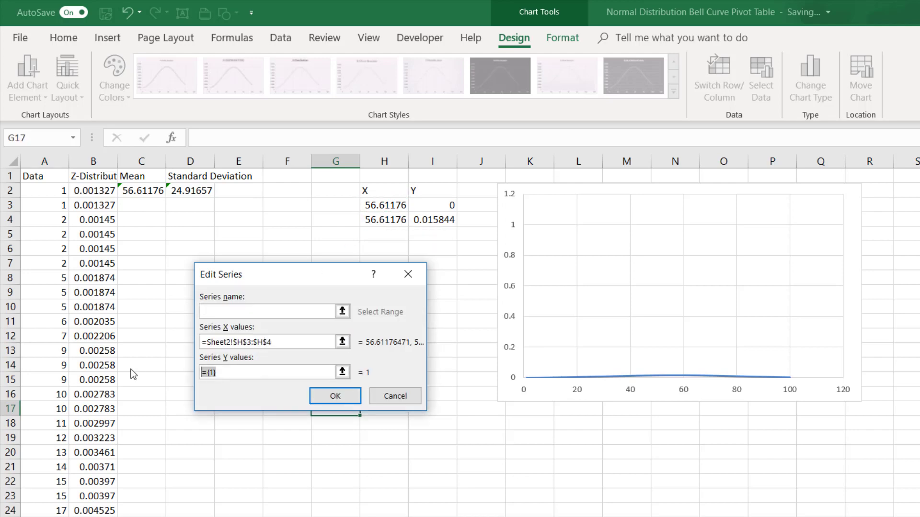
key("BackSpace")
left_click_drag(427, 207, 432, 220)
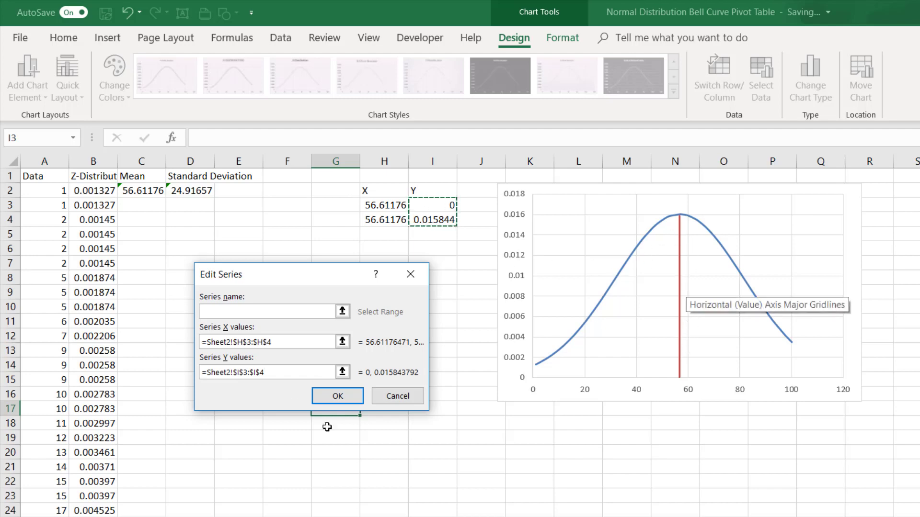
left_click(336, 399)
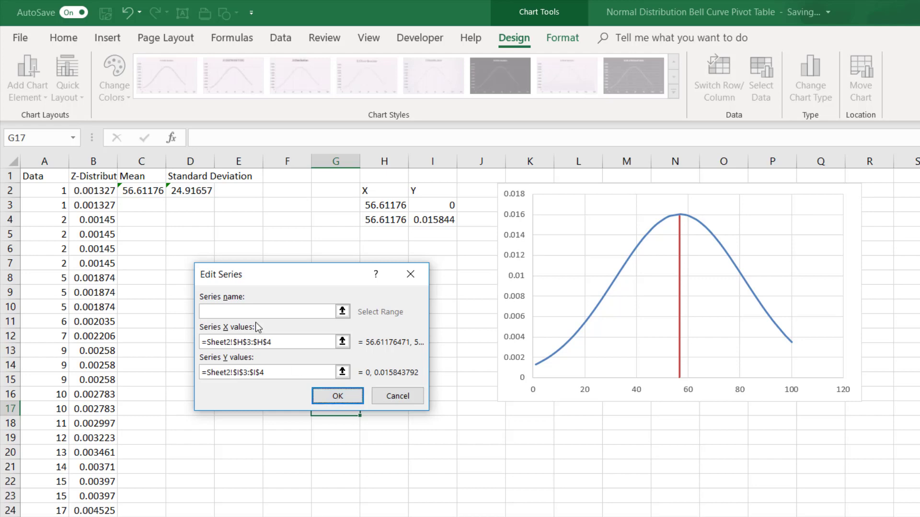
Name the vertical line series from the Mean header in C1, apply the data source, and slightly enlarge the chart
left_click(342, 312)
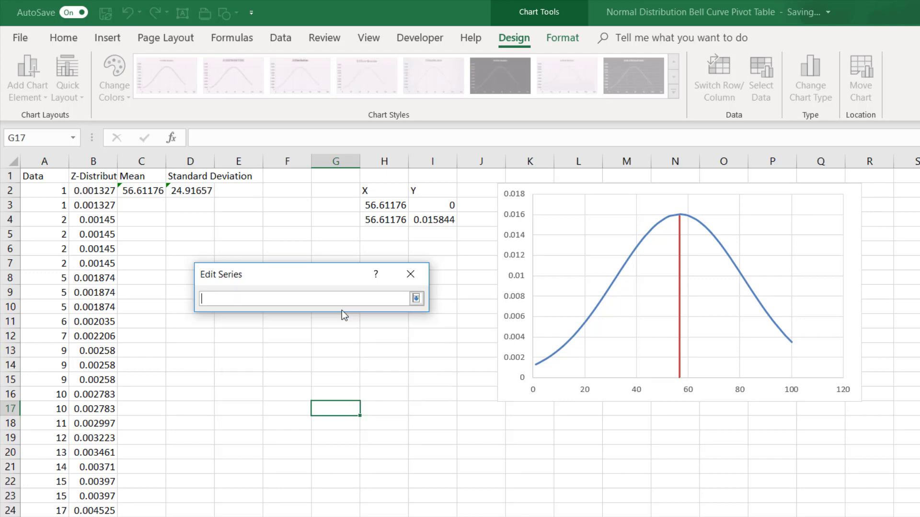
left_click(128, 176)
left_click(417, 299)
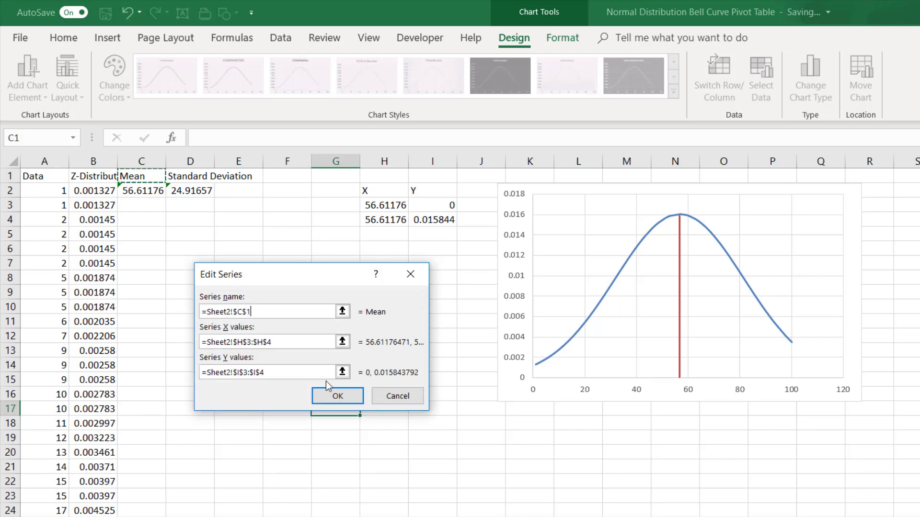
left_click(379, 397)
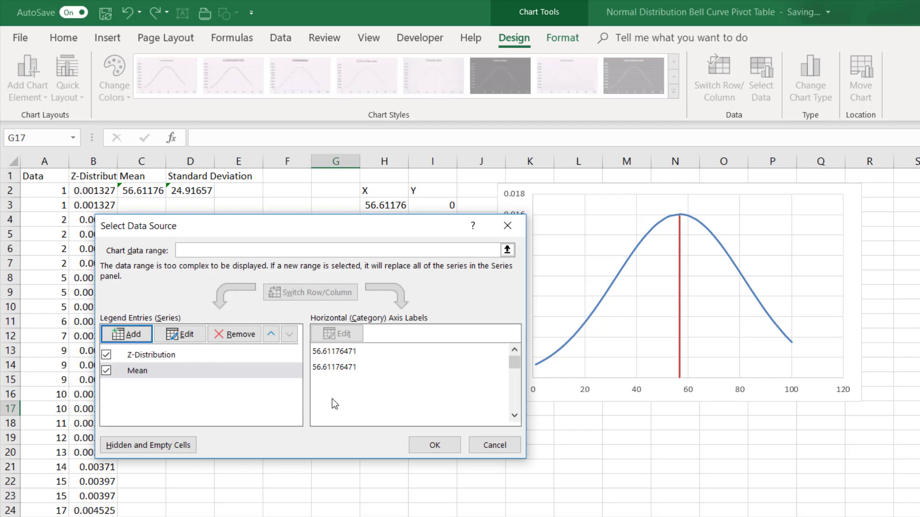
left_click(434, 444)
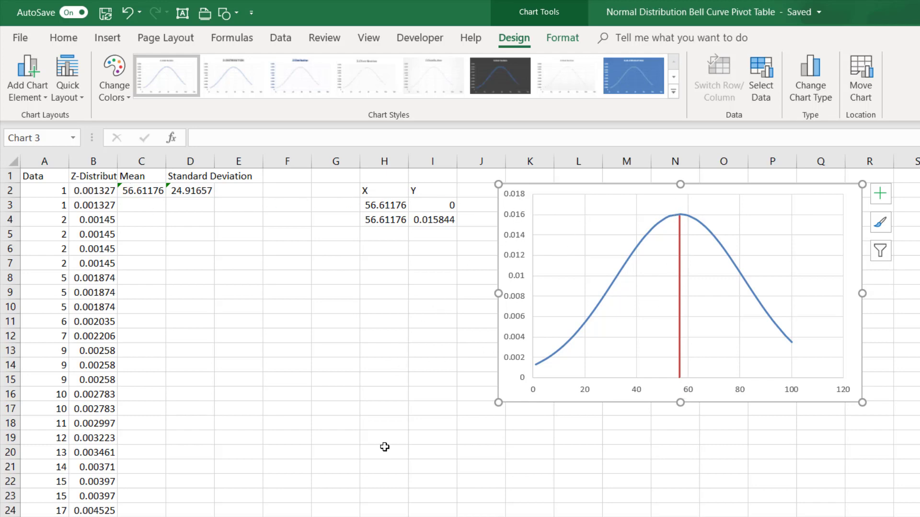
left_click_drag(862, 403, 885, 425)
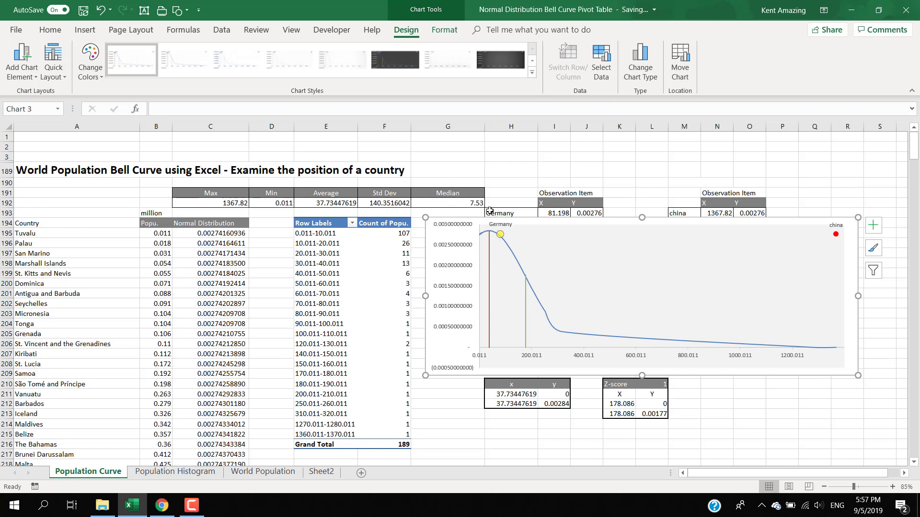
Change the observed country in H193 of the Population Curve sheet to Japan
left_click(521, 213)
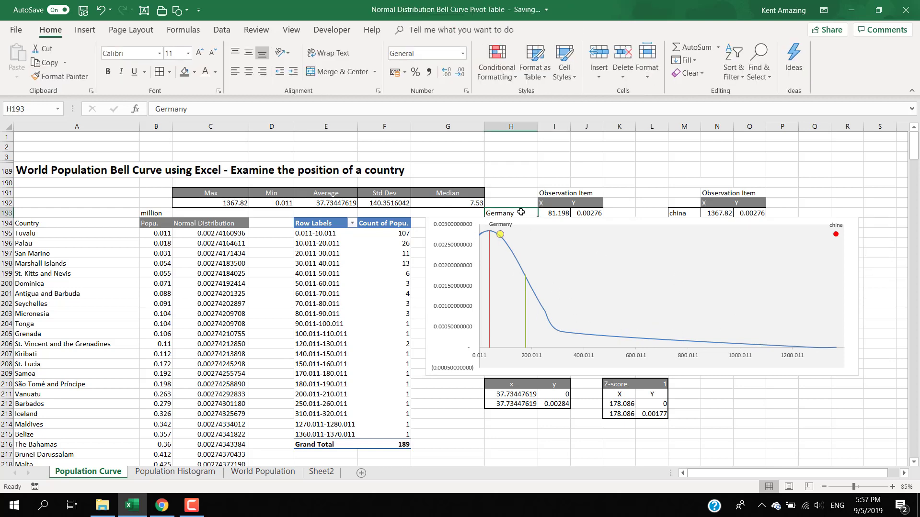
type("ja")
key("Return")
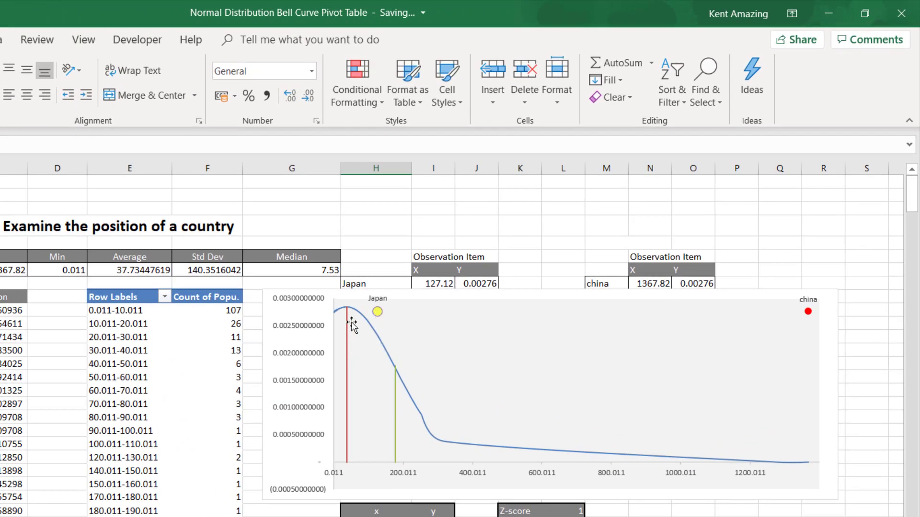
Examine the Japan marker against the curve's vertical lines and inspect the formula behind its X value in I193
mouse_move(350, 370)
mouse_move(396, 384)
left_click(598, 284)
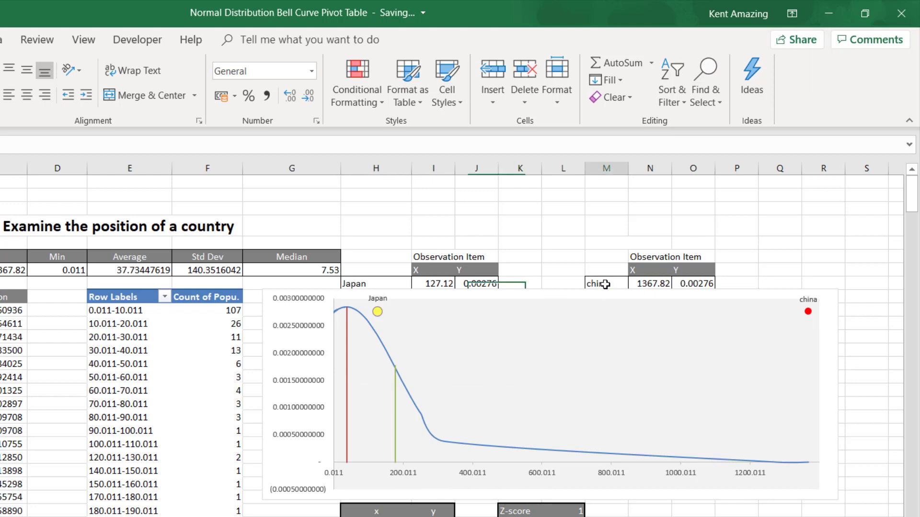
left_click(571, 300)
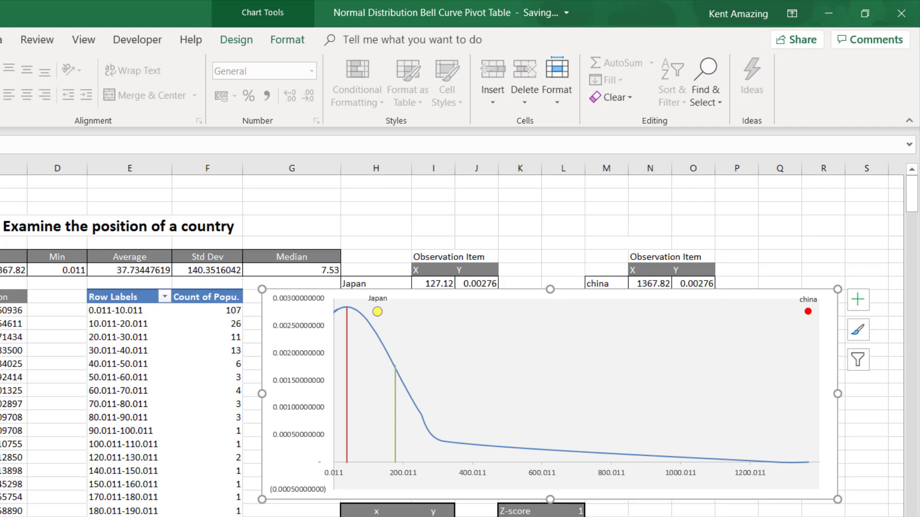
left_click(13, 310)
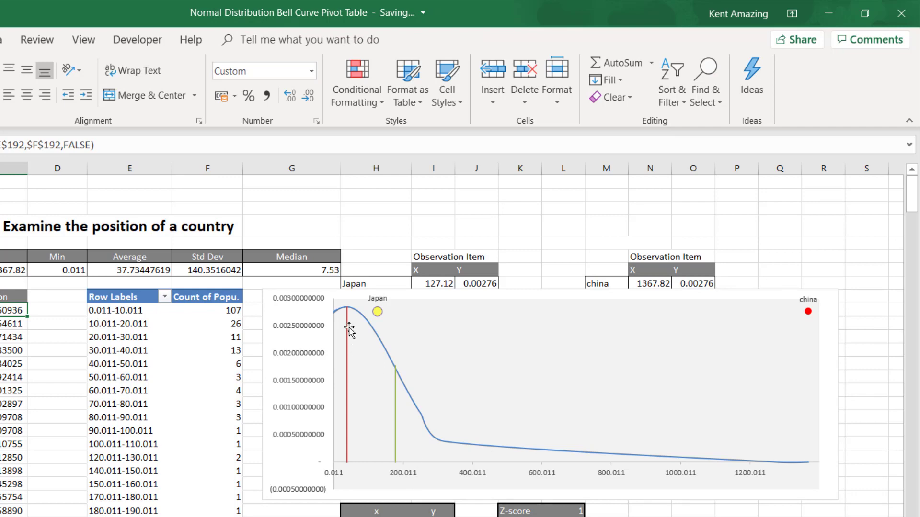
mouse_move(378, 314)
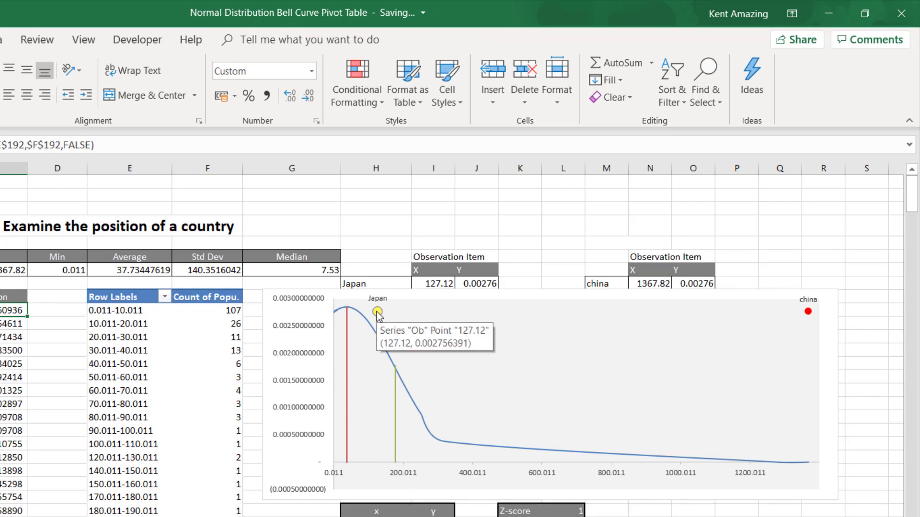
left_click(443, 282)
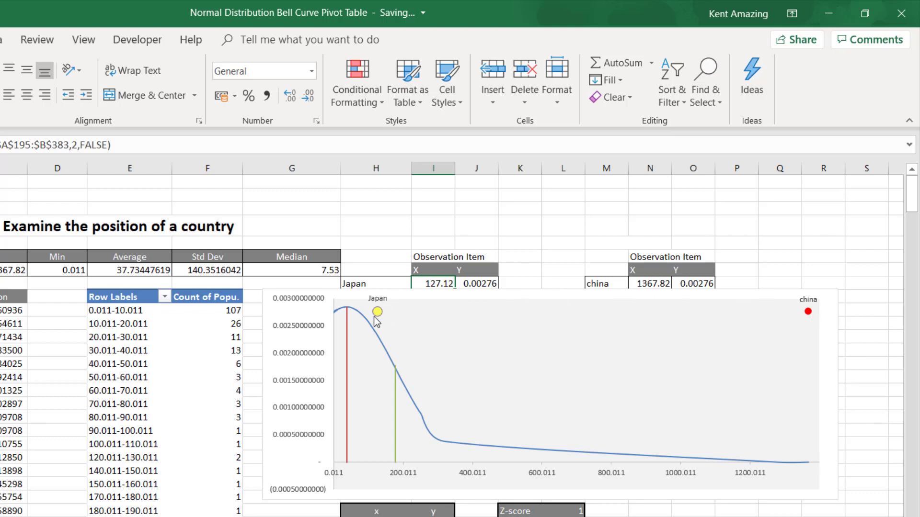
Delete the china marker series from the population chart and start a new data series named Ob2
left_click(808, 313)
key("Delete")
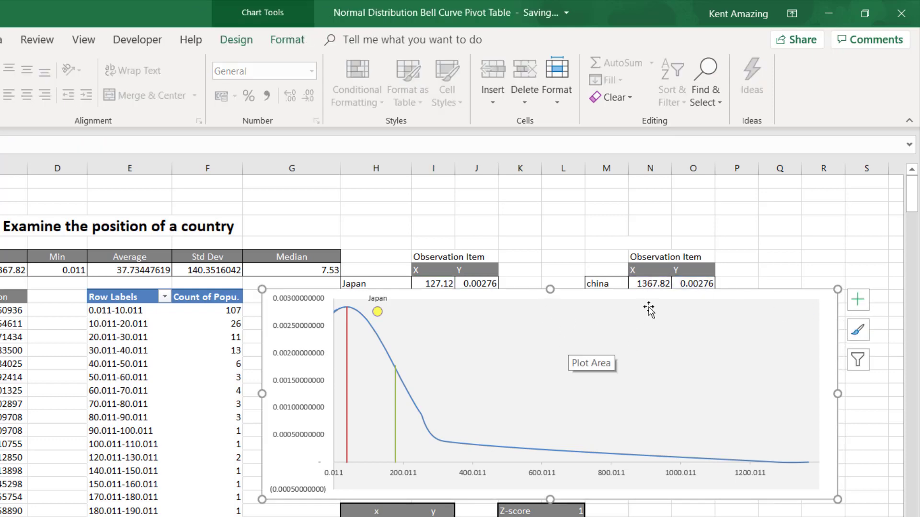
left_click(727, 326)
left_click(234, 39)
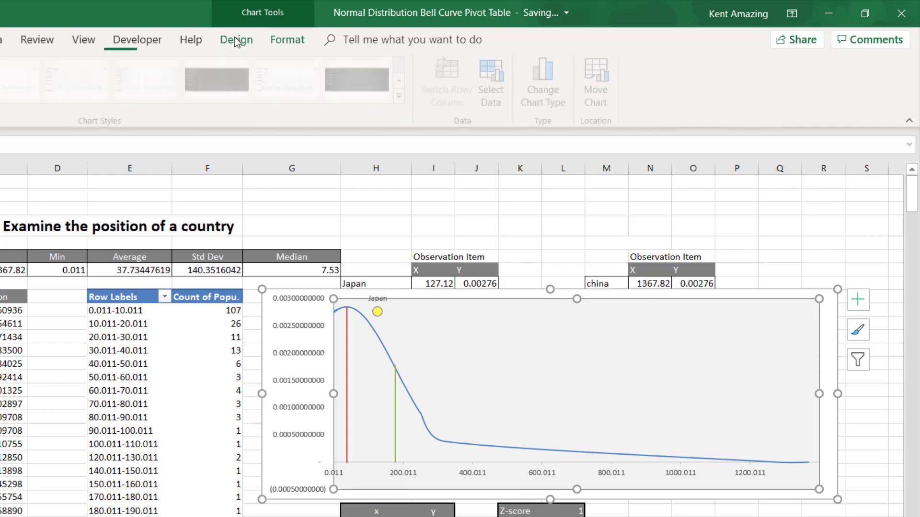
left_click(498, 102)
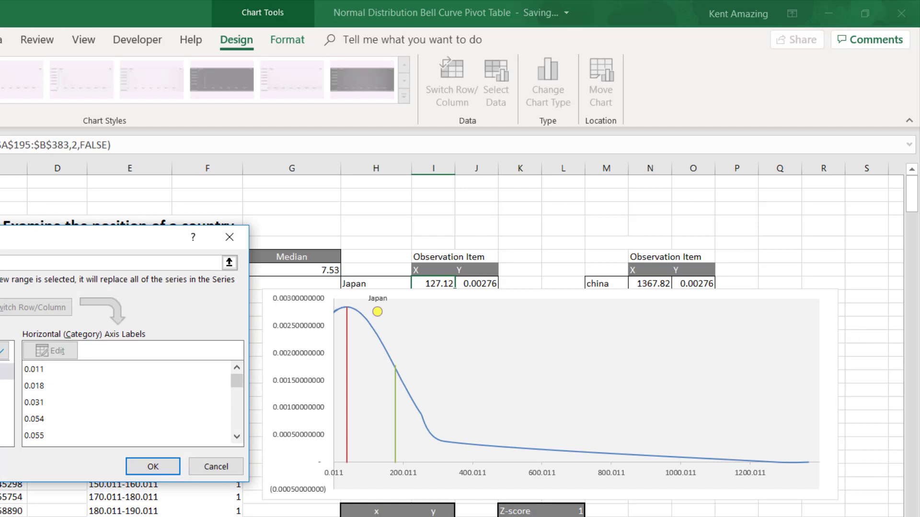
key("alt+a")
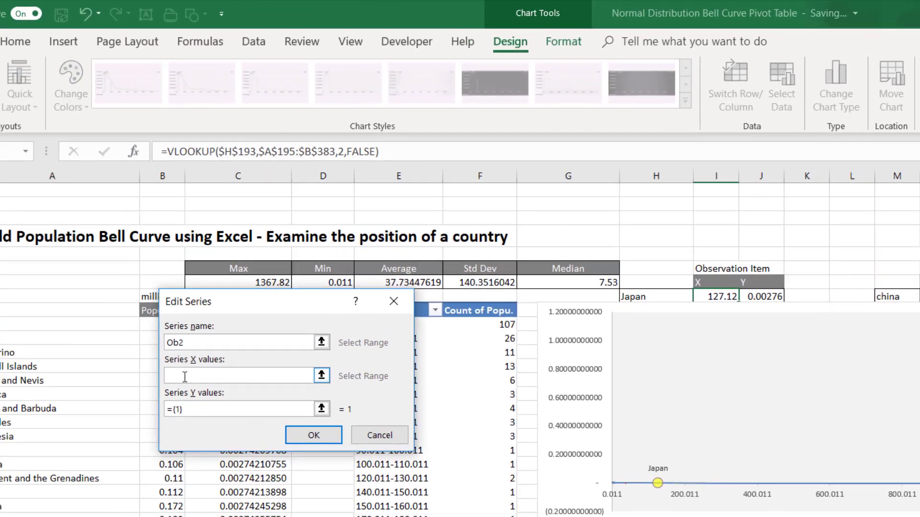
Set the Ob2 series' X value to N193 and its Y value to O193, and apply the data source changes
left_click(185, 377)
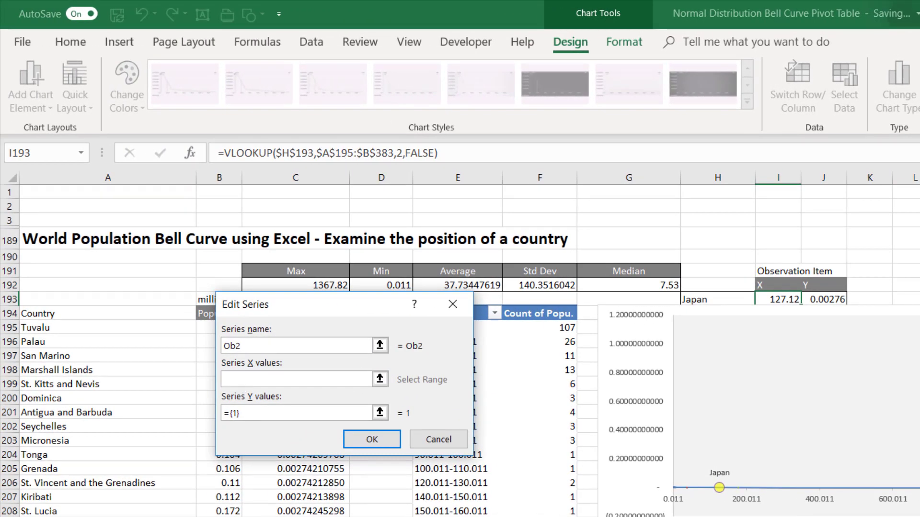
left_click(919, 299)
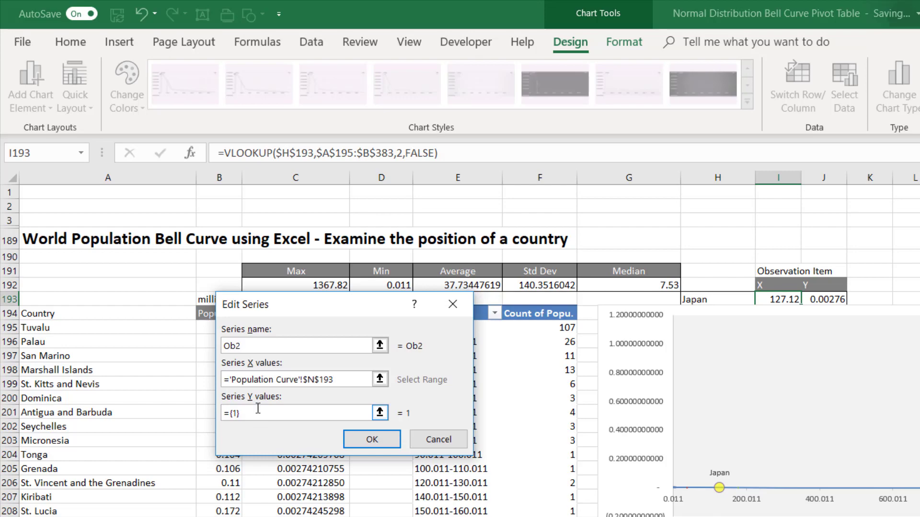
left_click_drag(257, 408, 181, 409)
key("BackSpace")
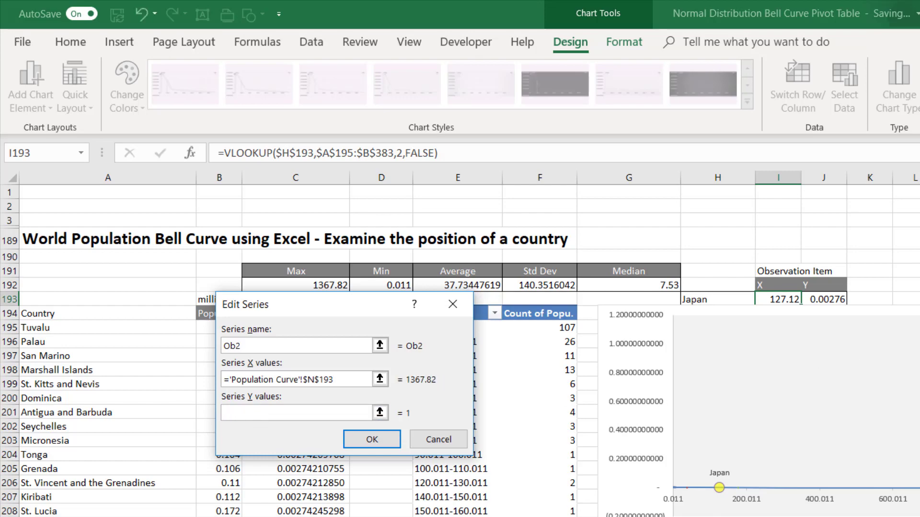
left_click(879, 249)
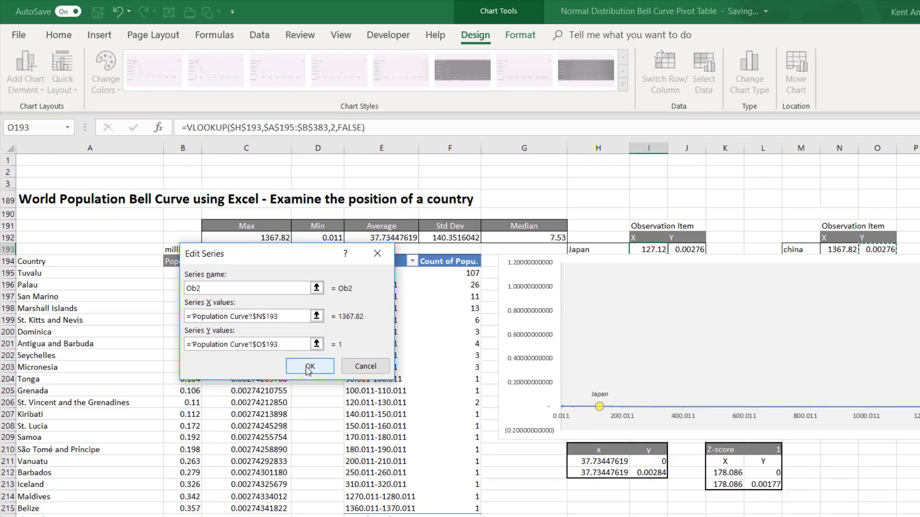
left_click(369, 442)
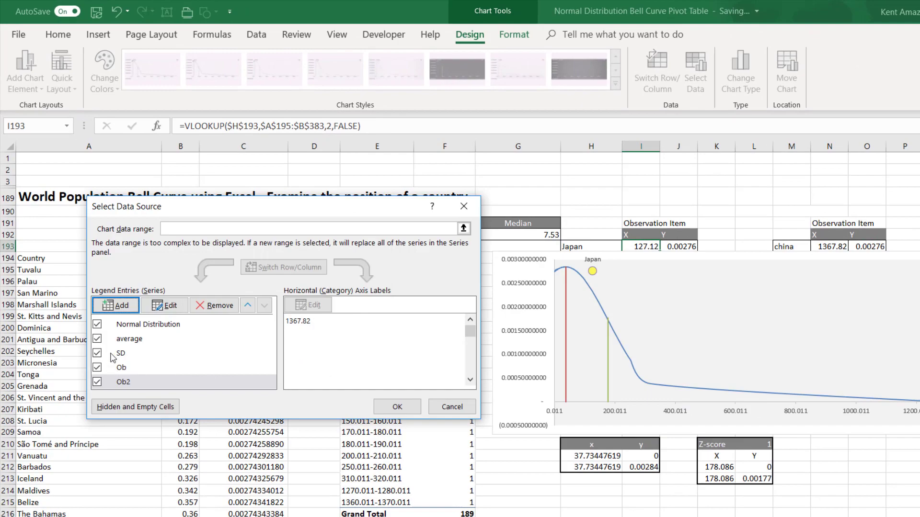
left_click(400, 408)
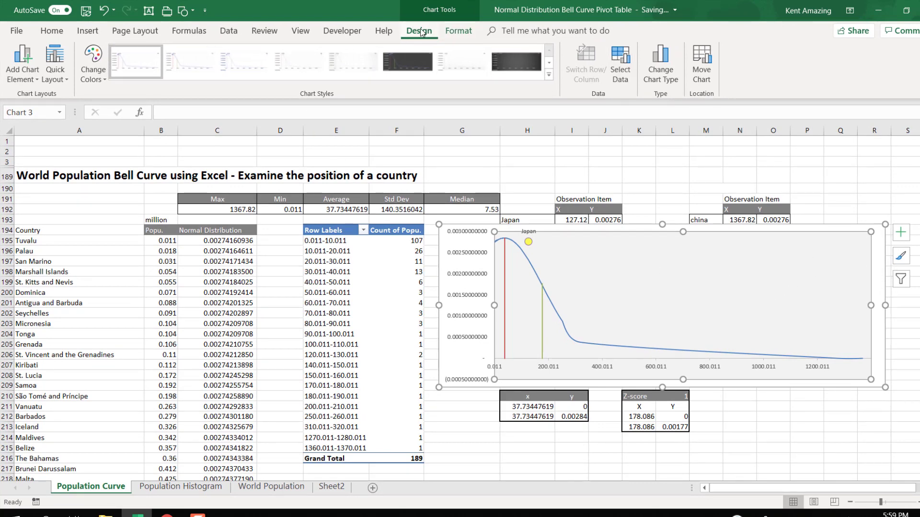
Select the Ob2 series in the population chart and open its data series formatting options
left_click(458, 31)
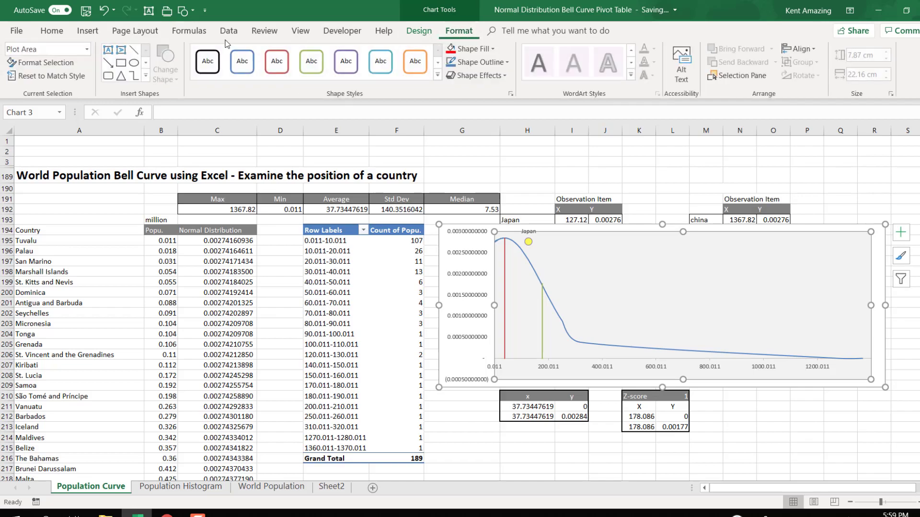
left_click(87, 49)
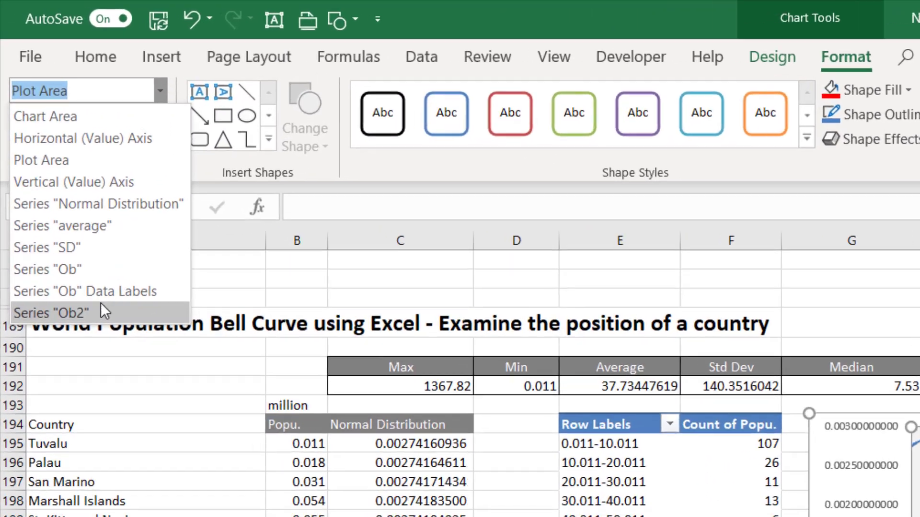
left_click(65, 197)
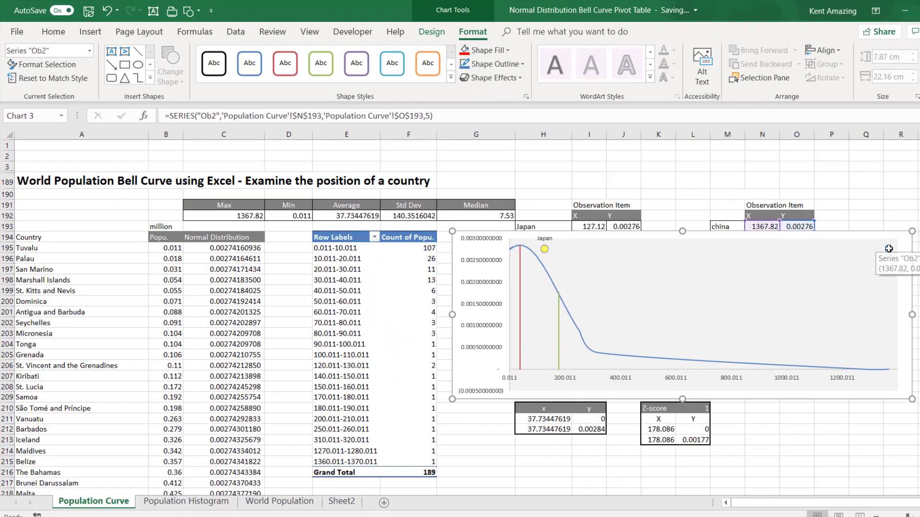
right_click(889, 249)
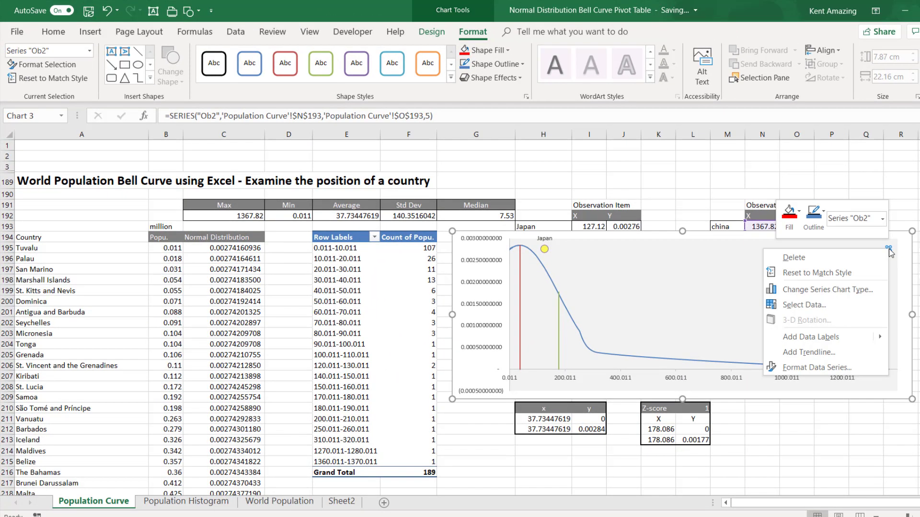
left_click(839, 372)
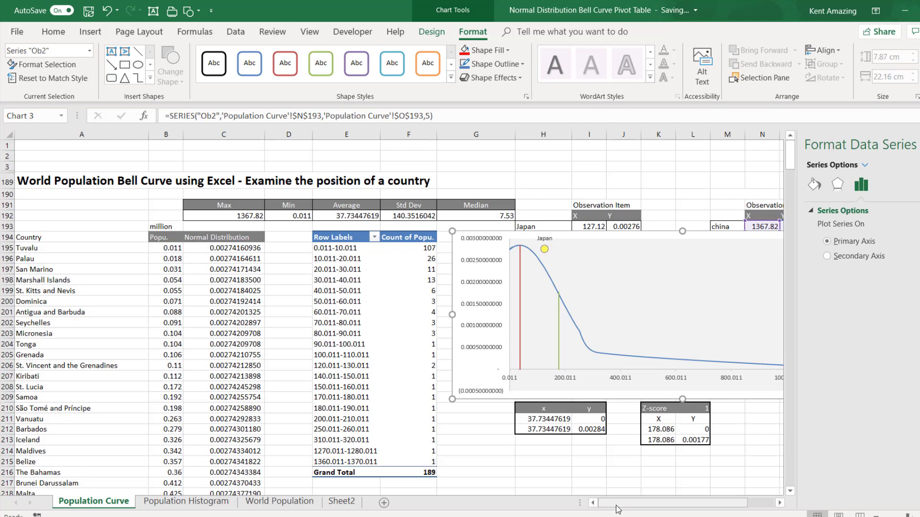
Give the Ob2 series marker a solid red fill
left_click_drag(614, 503, 639, 503)
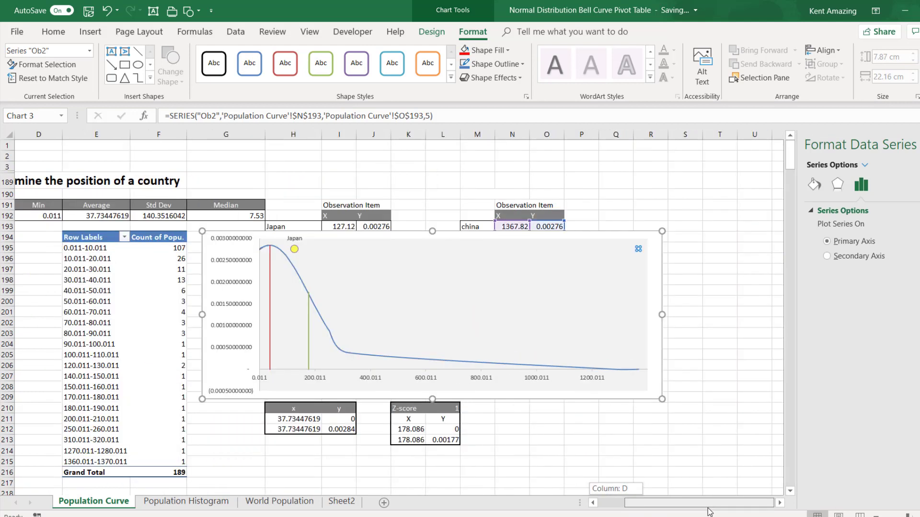
left_click(837, 187)
left_click(815, 187)
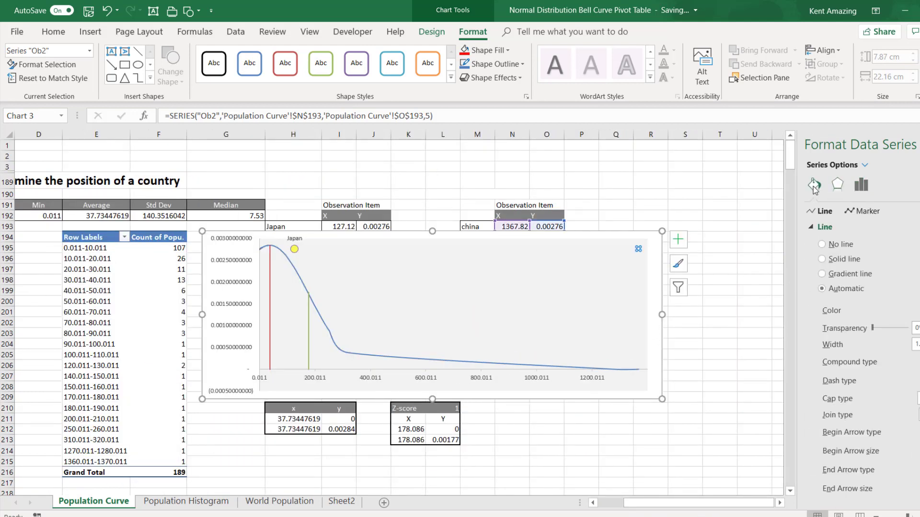
left_click(866, 211)
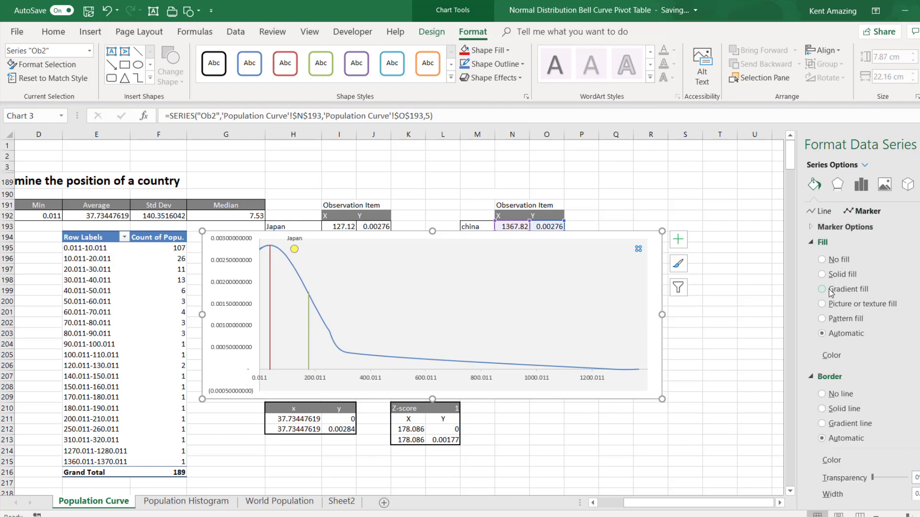
left_click(822, 274)
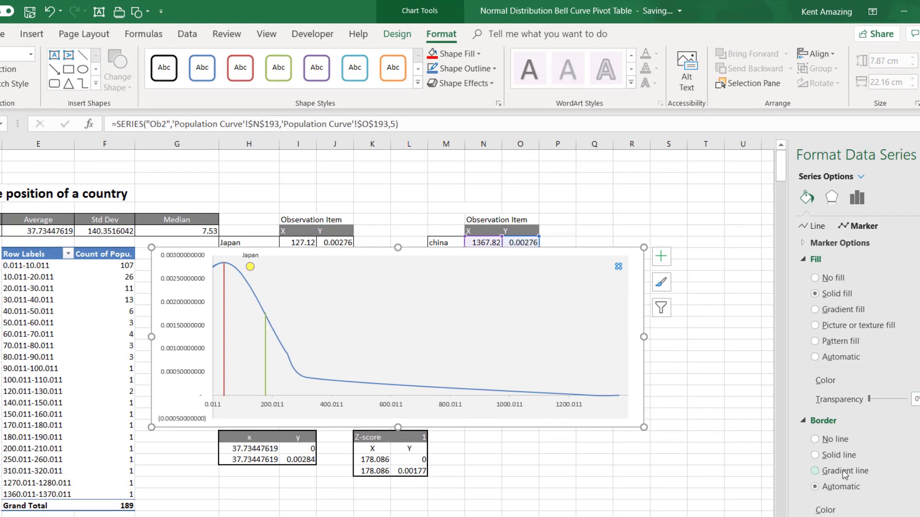
Change the Ob2 marker to a built-in circle of size 10 with no border line
left_click(835, 244)
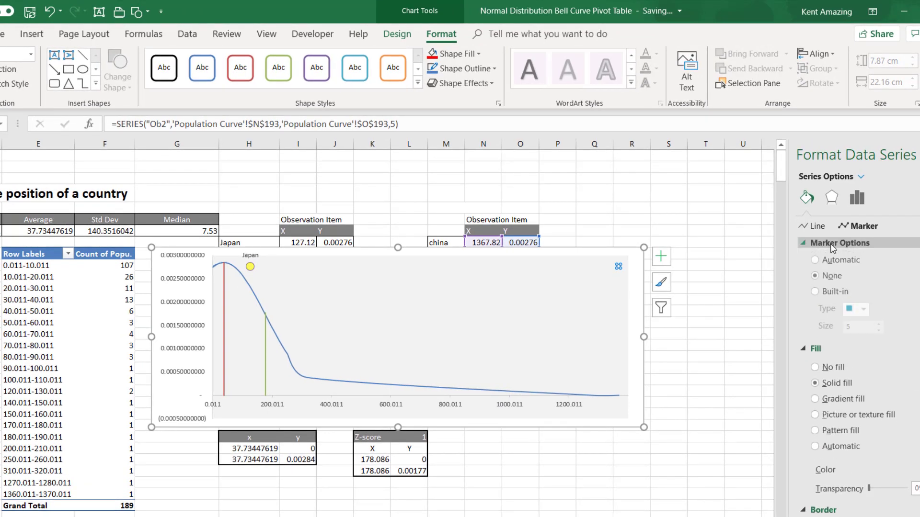
left_click(834, 292)
left_click(863, 309)
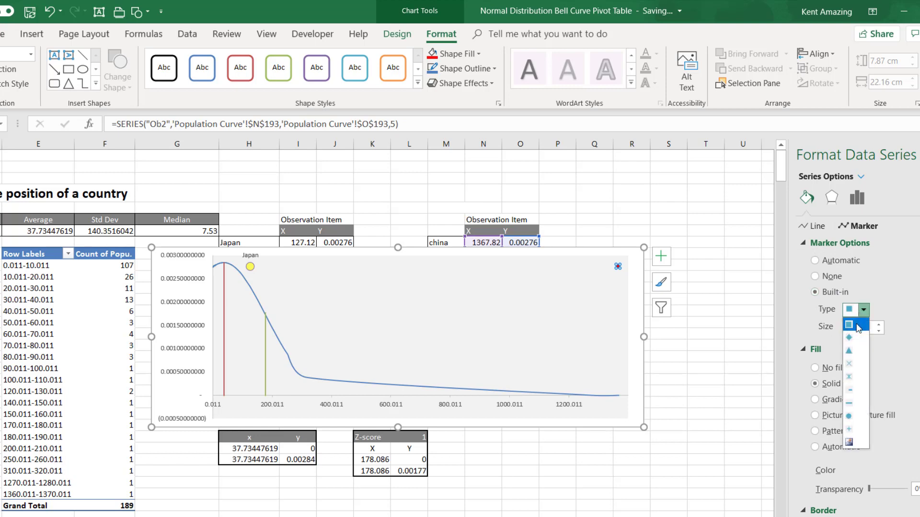
left_click(849, 416)
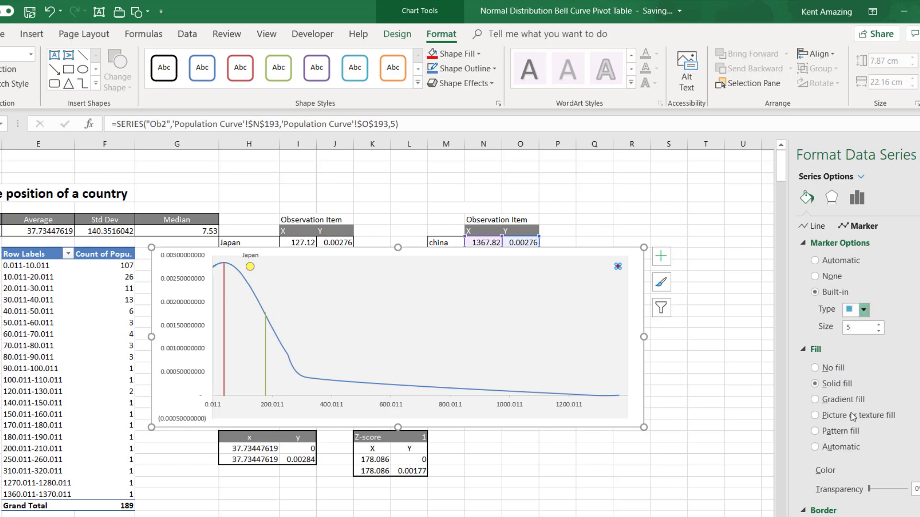
left_click(879, 326)
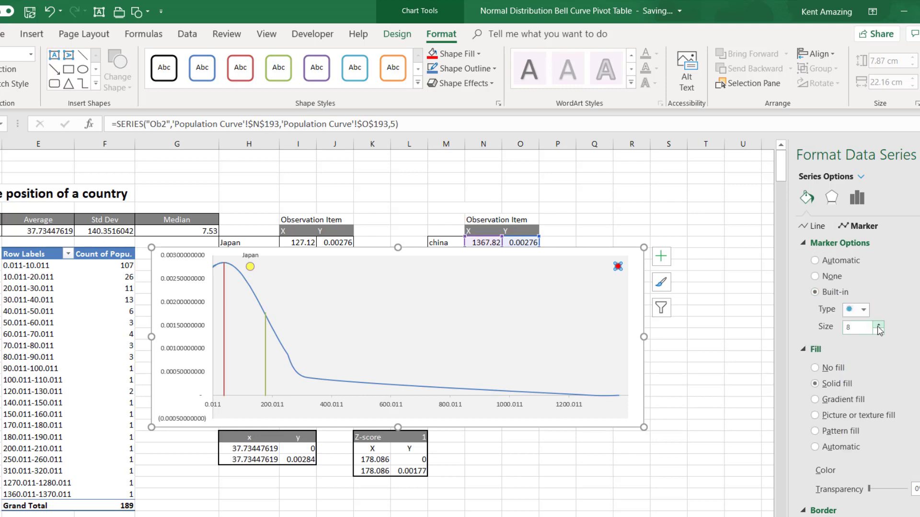
left_click(879, 331)
left_click(879, 324)
left_click(821, 383)
scroll(861, 402, "down", 3)
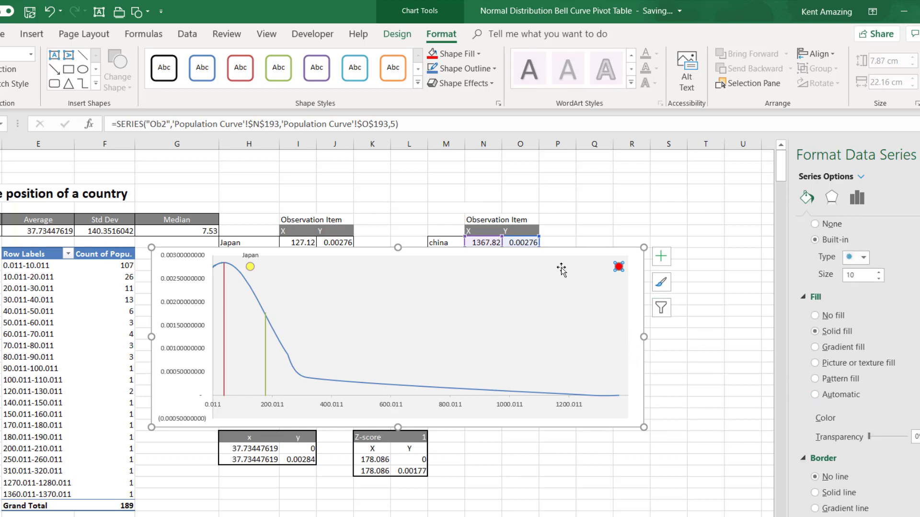
Add standard data labels to the red Ob2 marker
right_click(618, 266)
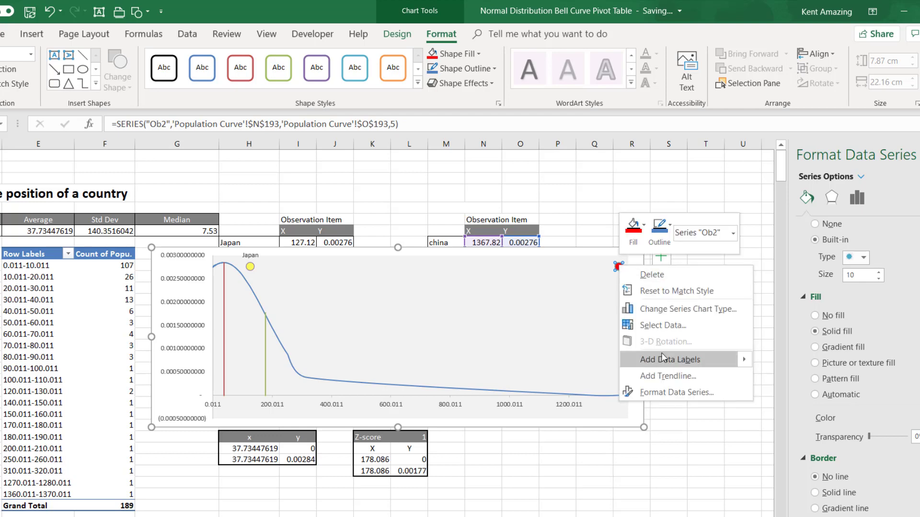
mouse_move(744, 361)
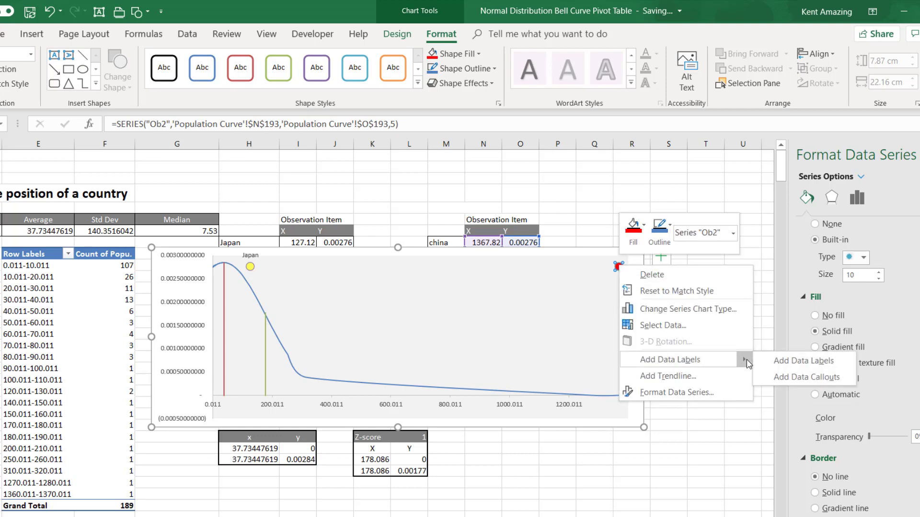
left_click(778, 364)
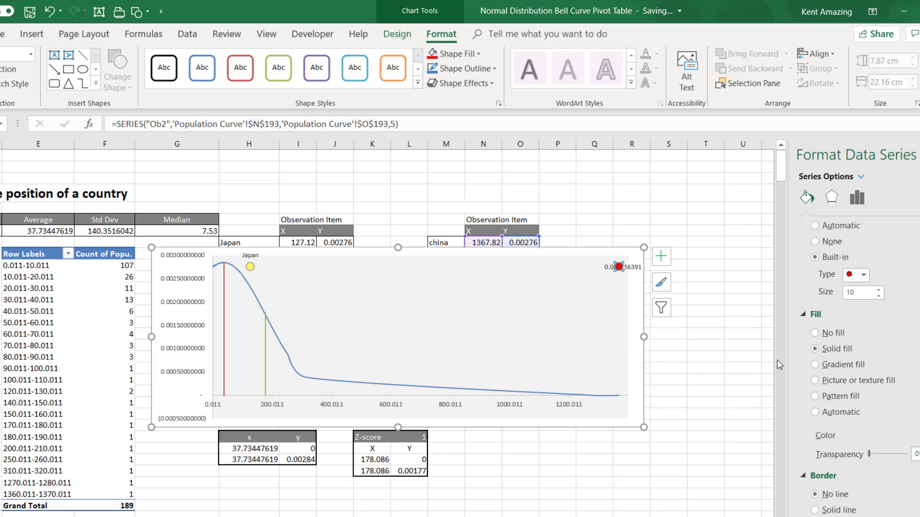
Make the Ob2 data label show the country from cell M193 instead of the Y value, positioned above the marker
left_click(635, 270)
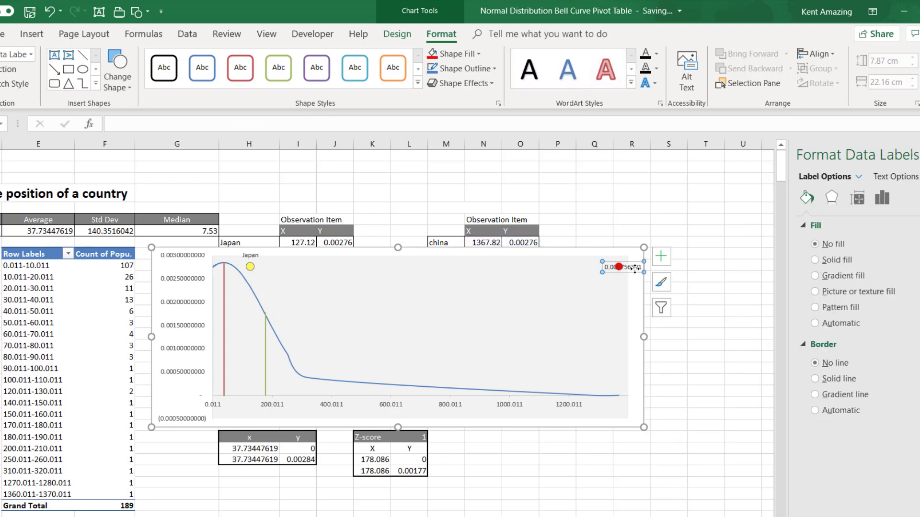
left_click(884, 199)
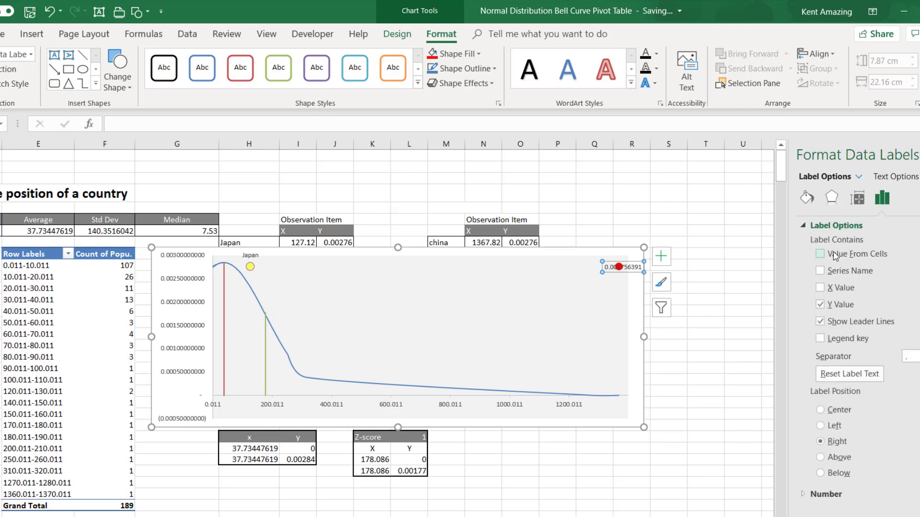
left_click(847, 258)
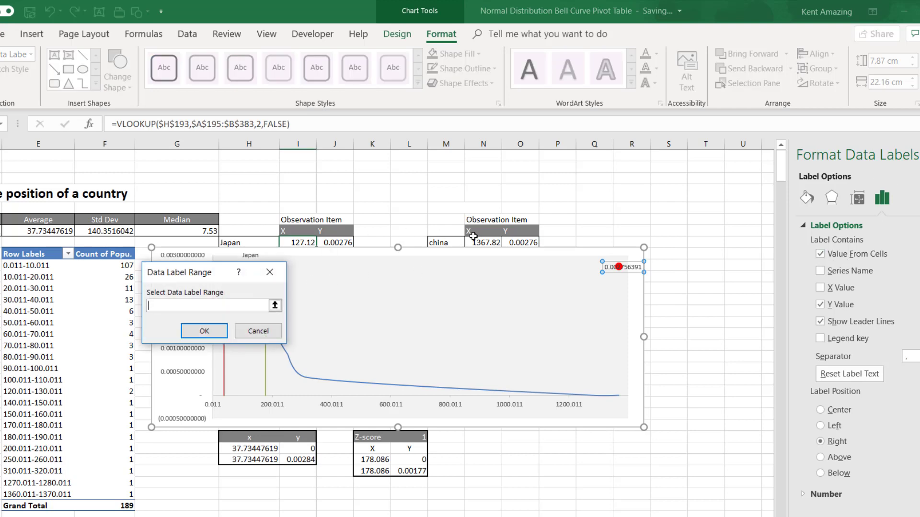
left_click(452, 242)
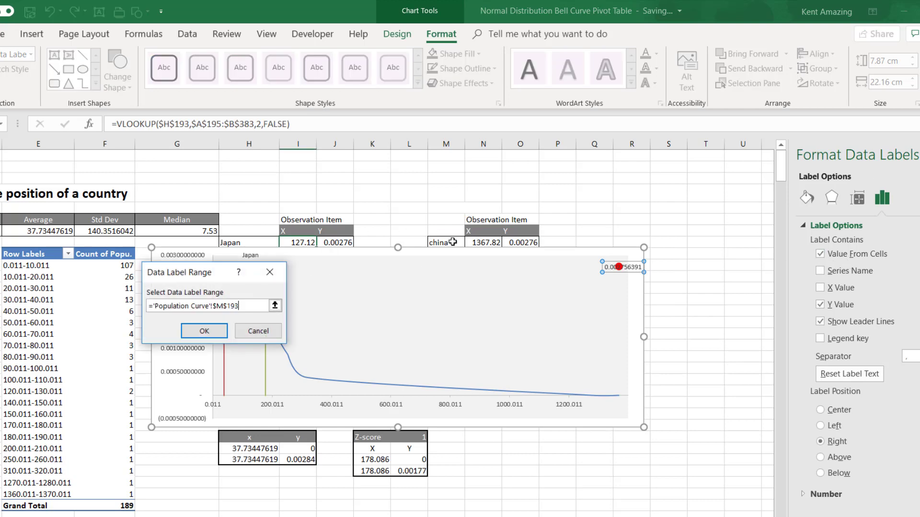
left_click(204, 331)
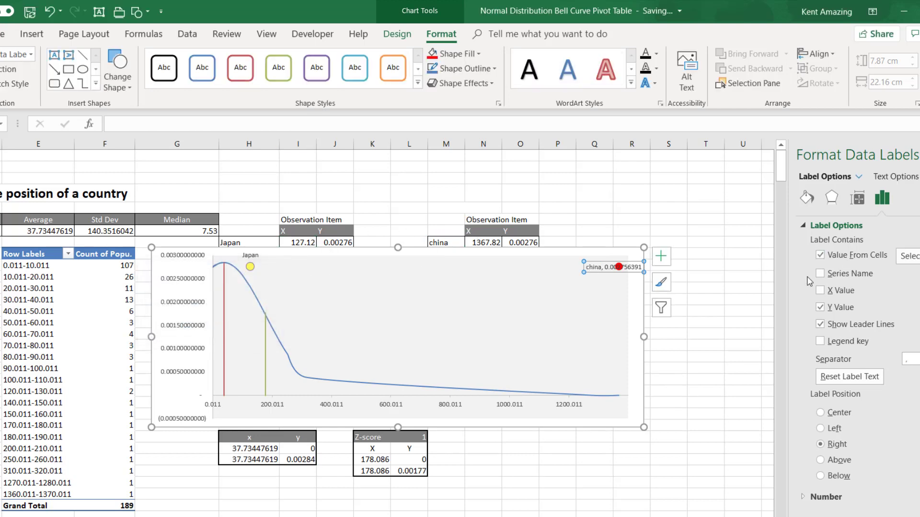
left_click(820, 307)
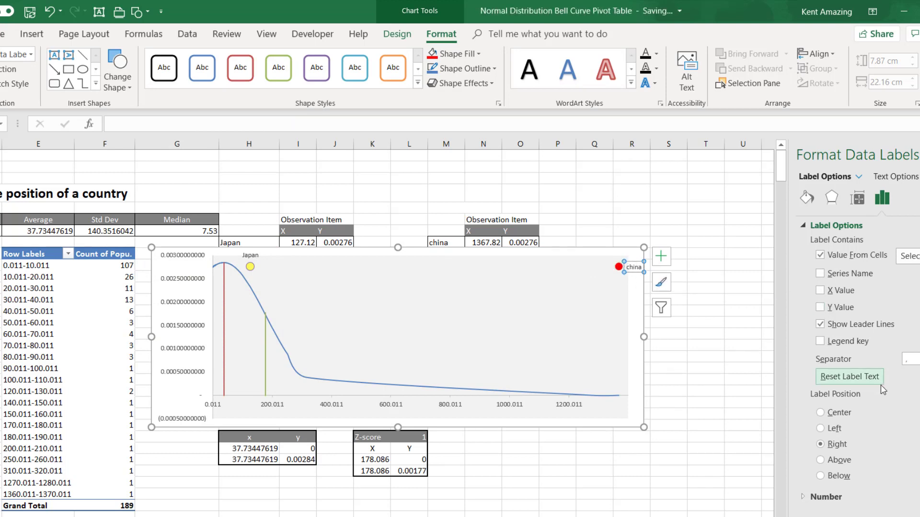
left_click(828, 461)
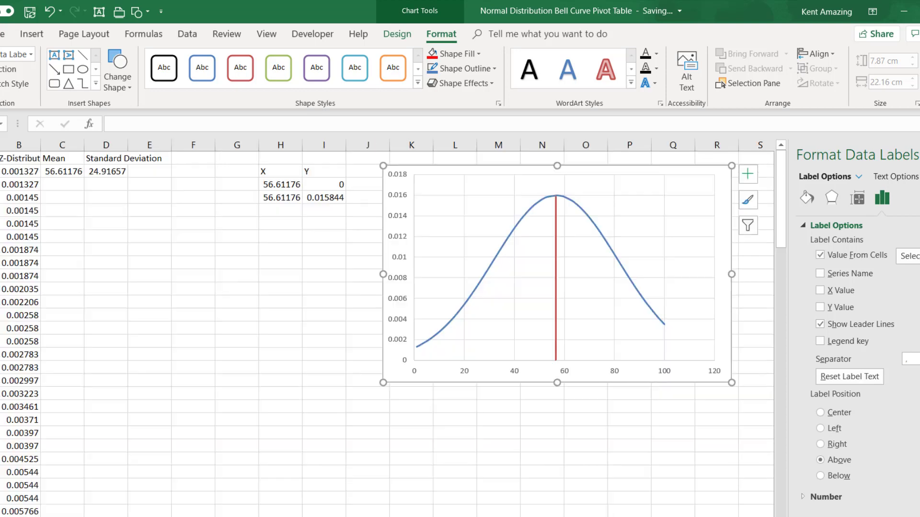
Deselect the population chart, return to the start of the sheet and close the formatting pane
left_click(402, 266)
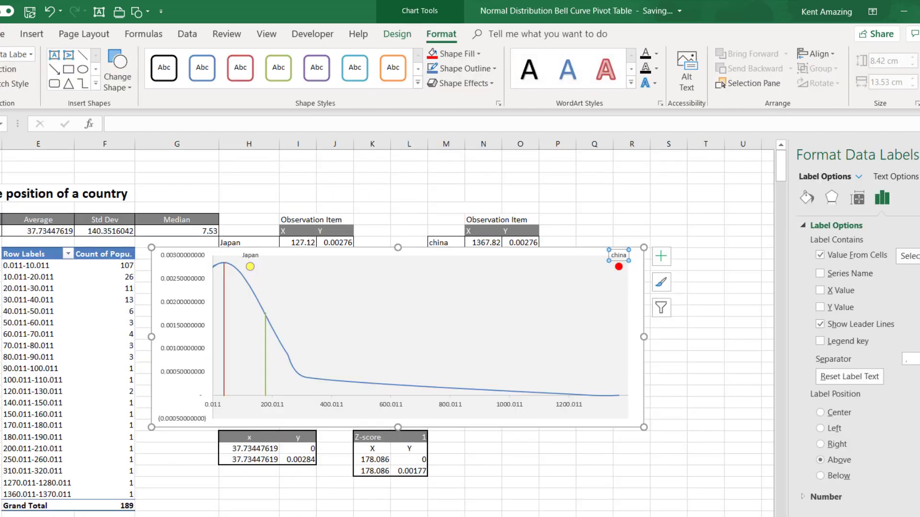
left_click(232, 164)
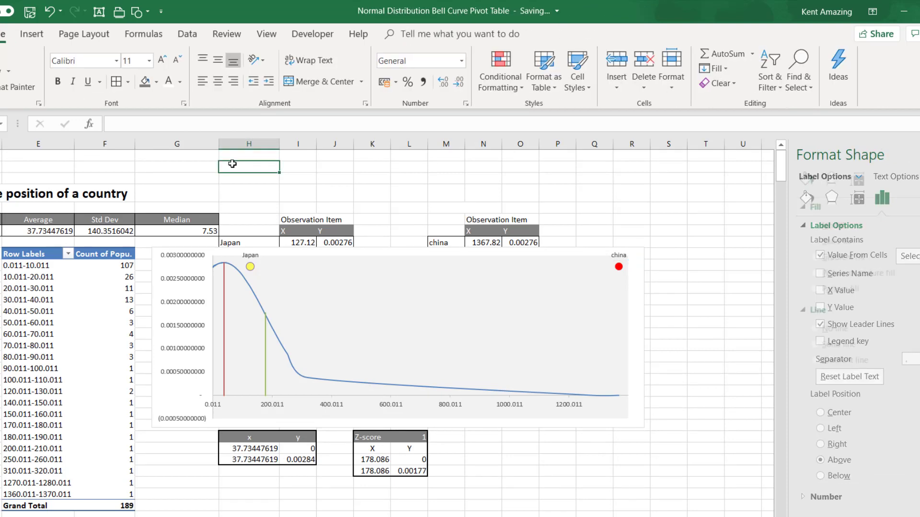
key("ctrl+Home")
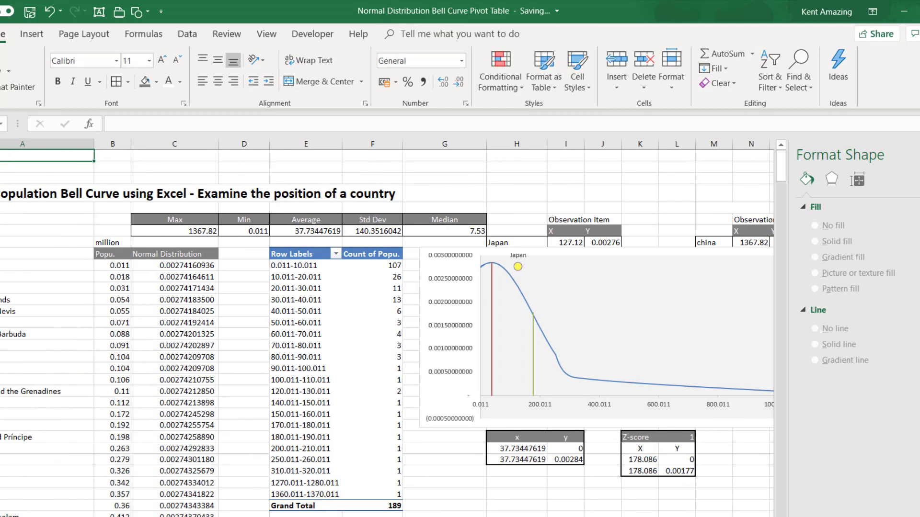
left_click(919, 155)
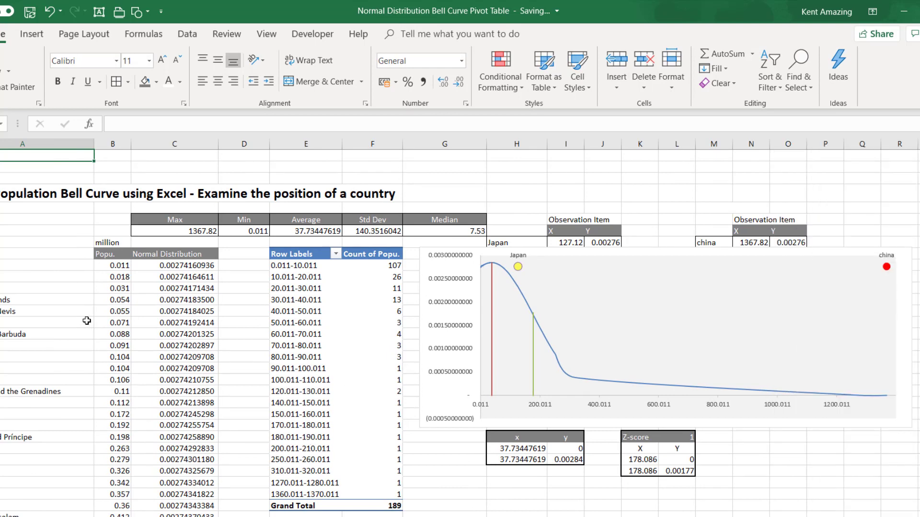